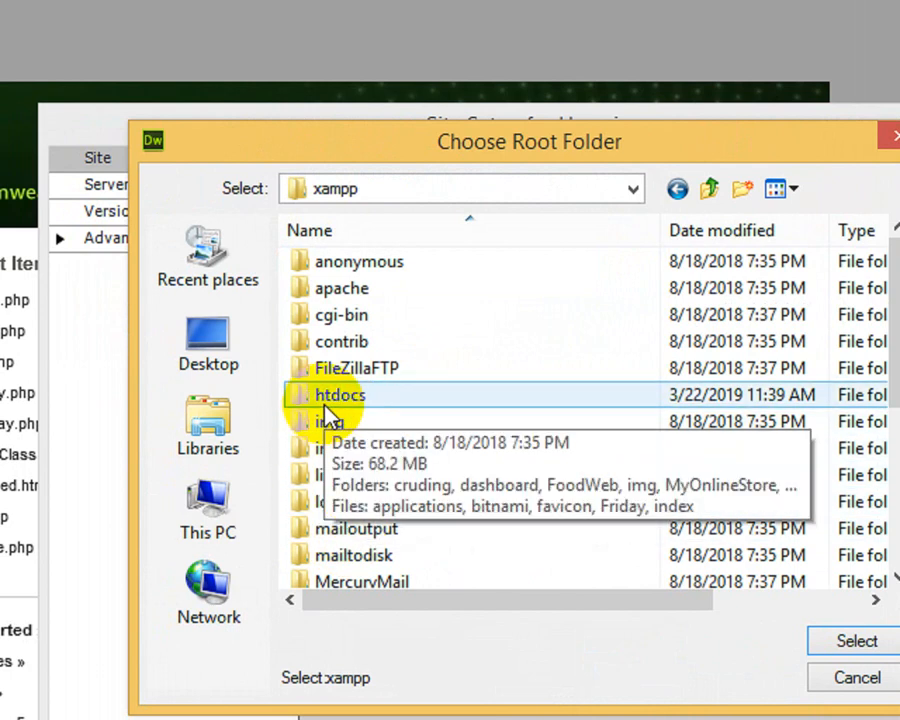
Create a folder with the same name as the site inside xampp\htdocs and choose it as the local site folder
{"action": "double_click", "coordinate": [326, 405]}
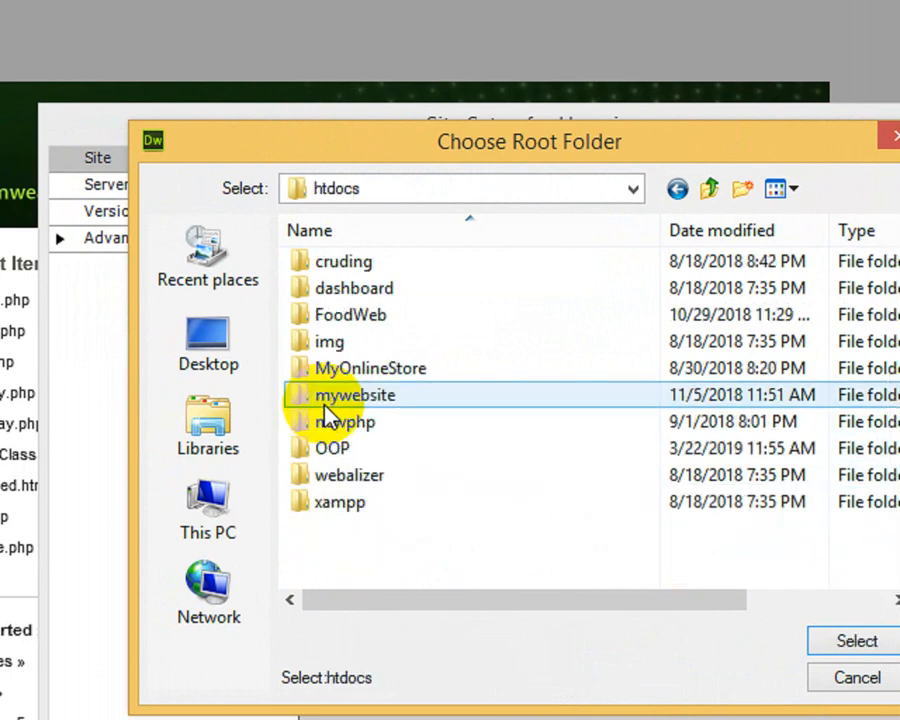
{"action": "right_click", "coordinate": [346, 550]}
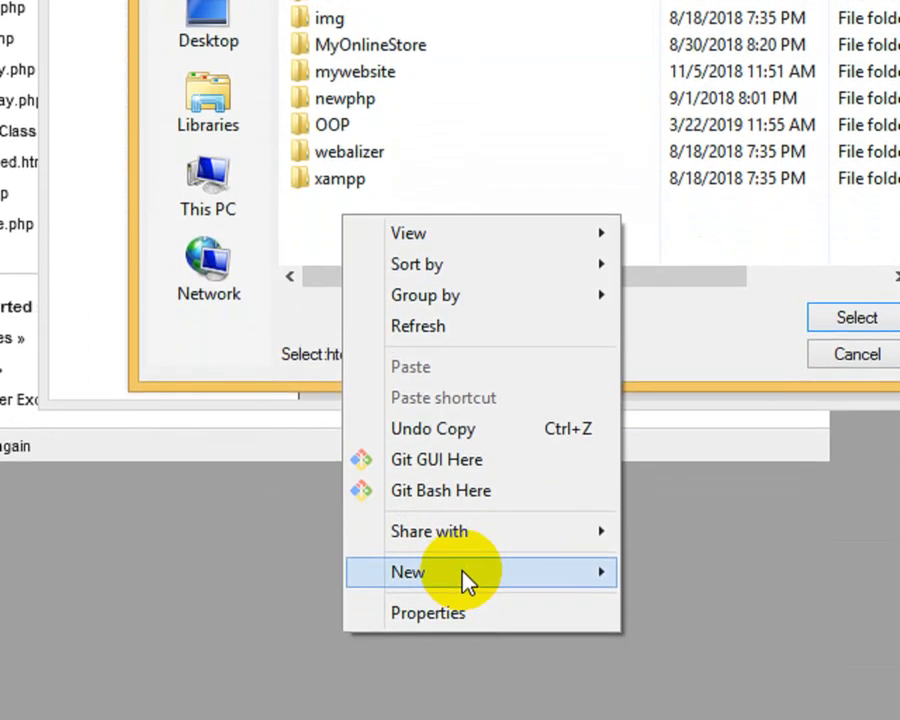
{"action": "mouse_move", "coordinate": [467, 580]}
{"action": "left_click", "coordinate": [685, 195]}
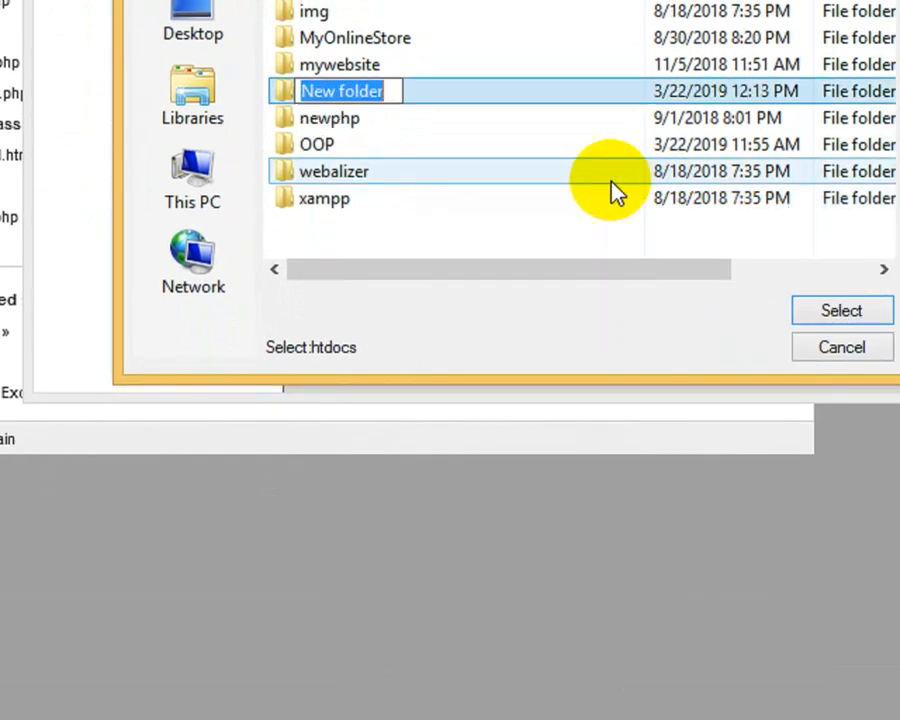
{"action": "type", "text": "Hussain"}
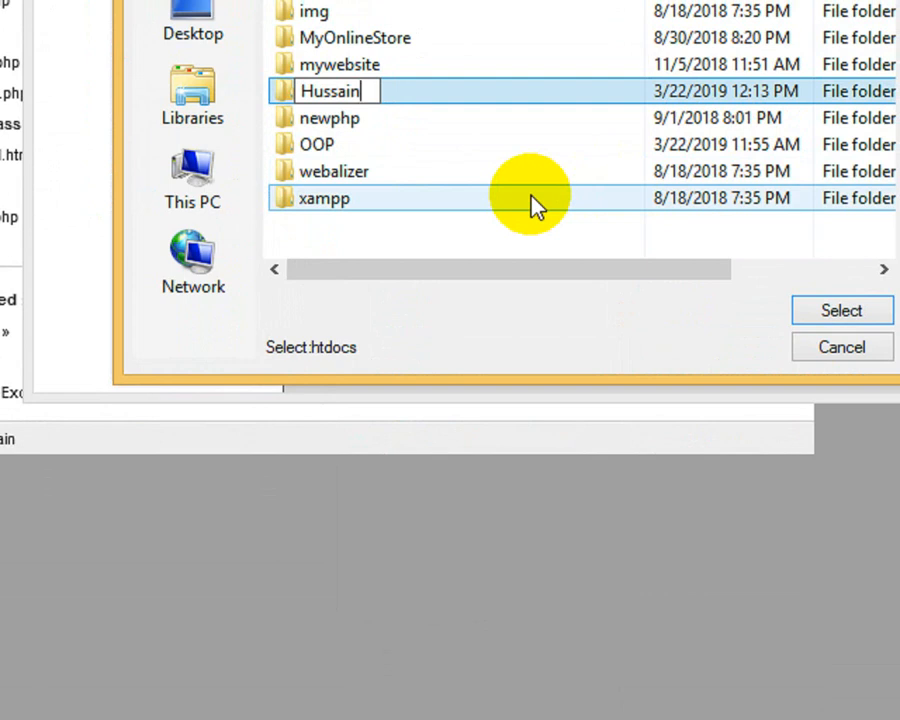
{"action": "key", "text": "Return"}
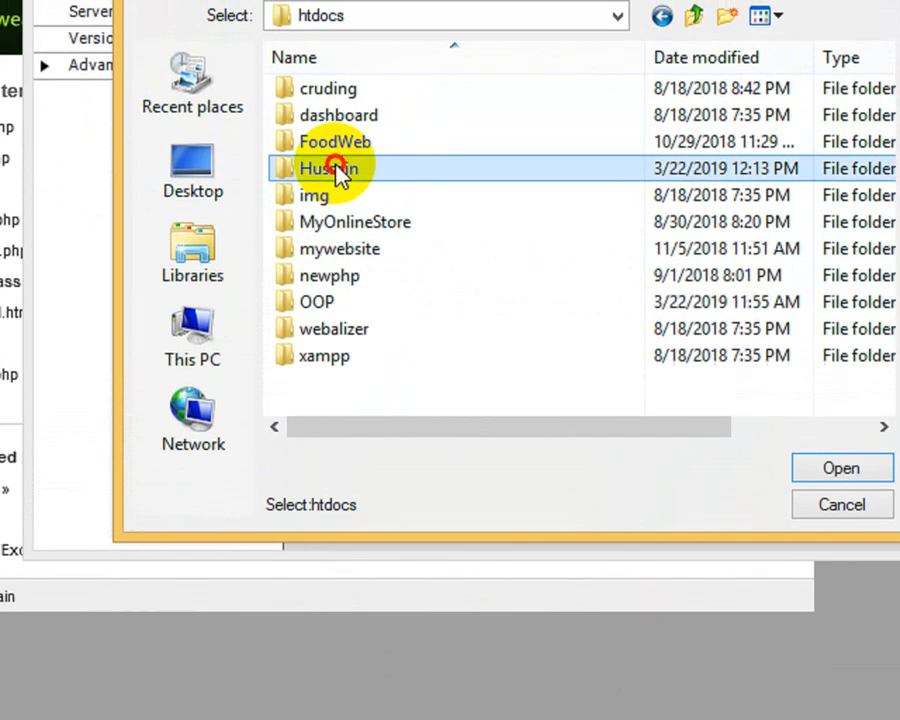
{"action": "double_click", "coordinate": [341, 90]}
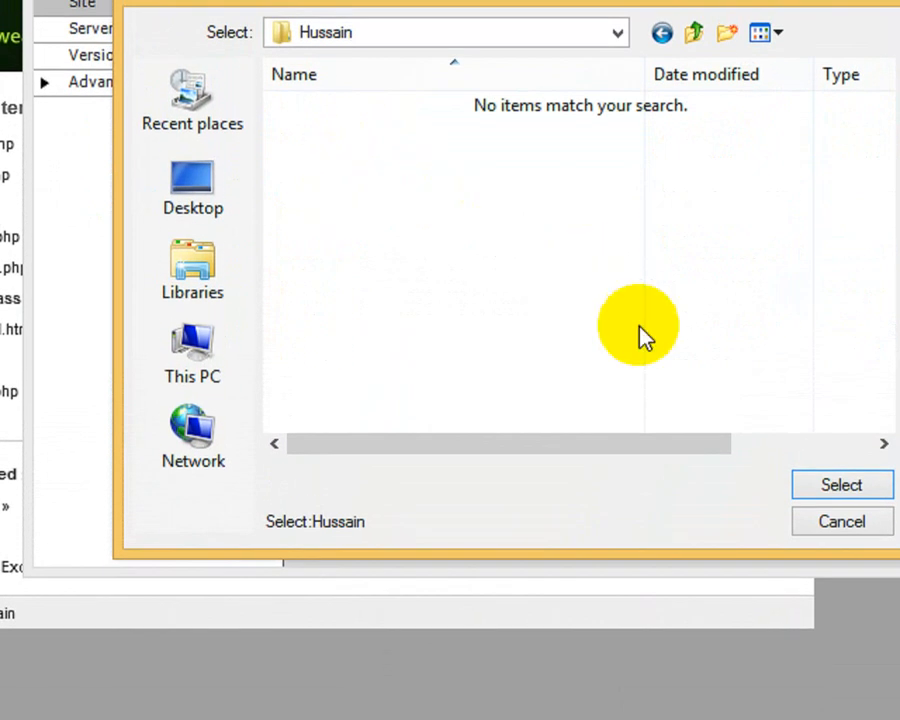
{"action": "left_click", "coordinate": [841, 484]}
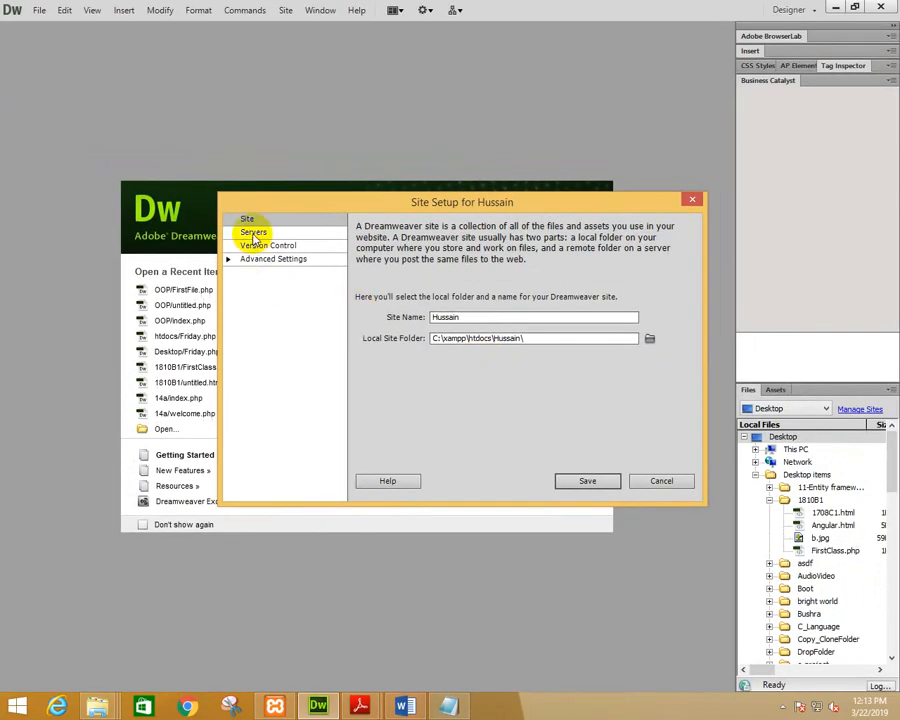
Add a server to the site, named with the site name followed by "Testing", and make it connect using Local/Network
{"action": "left_click", "coordinate": [254, 236]}
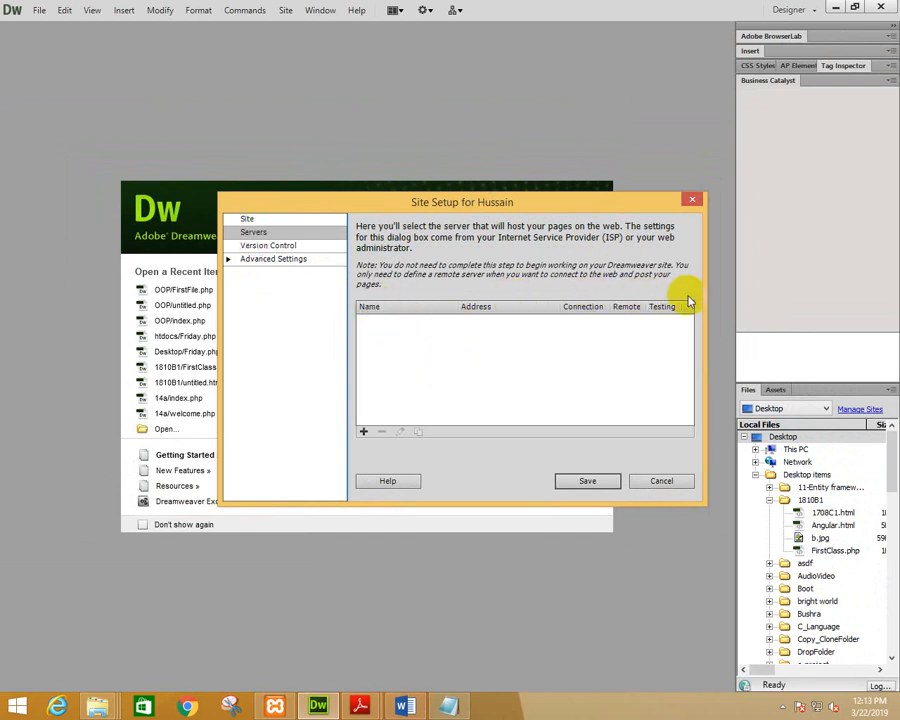
{"action": "left_click", "coordinate": [363, 432]}
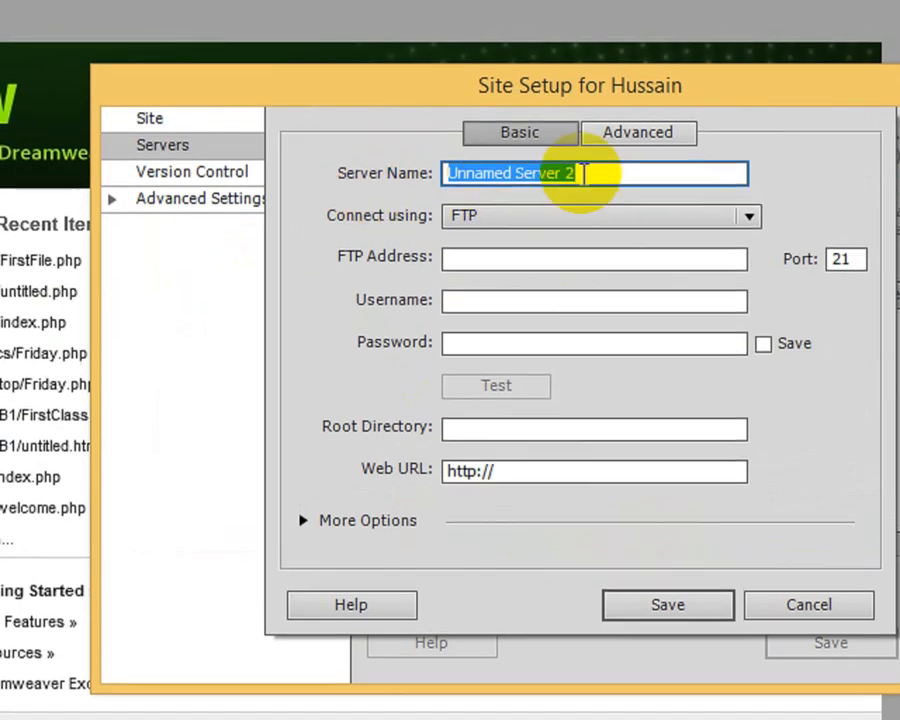
{"action": "double_click", "coordinate": [600, 160]}
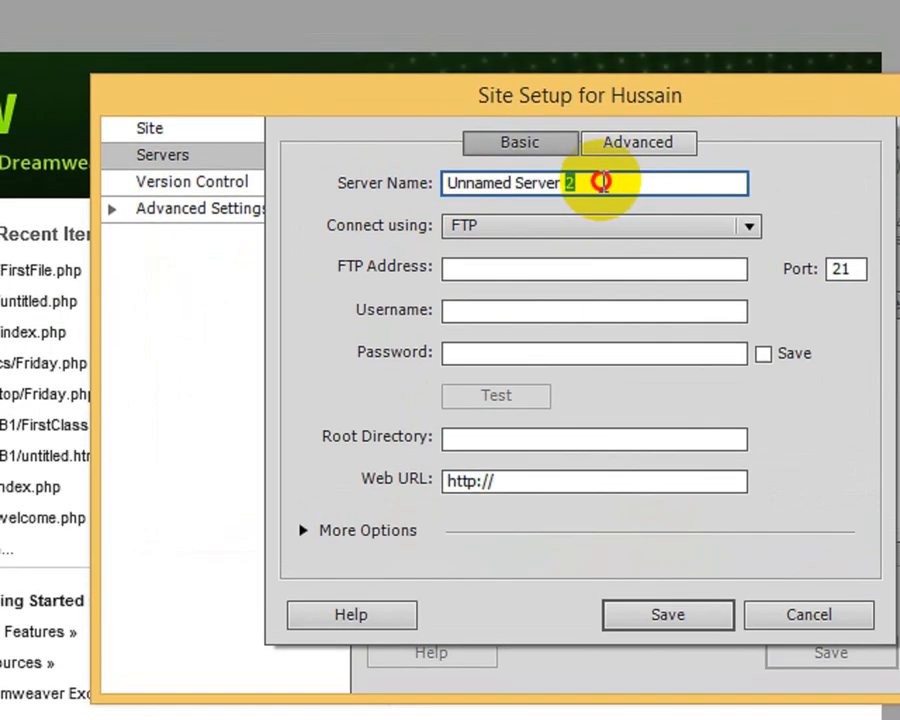
{"action": "triple_click", "coordinate": [601, 182]}
{"action": "type", "text": "Hus"}
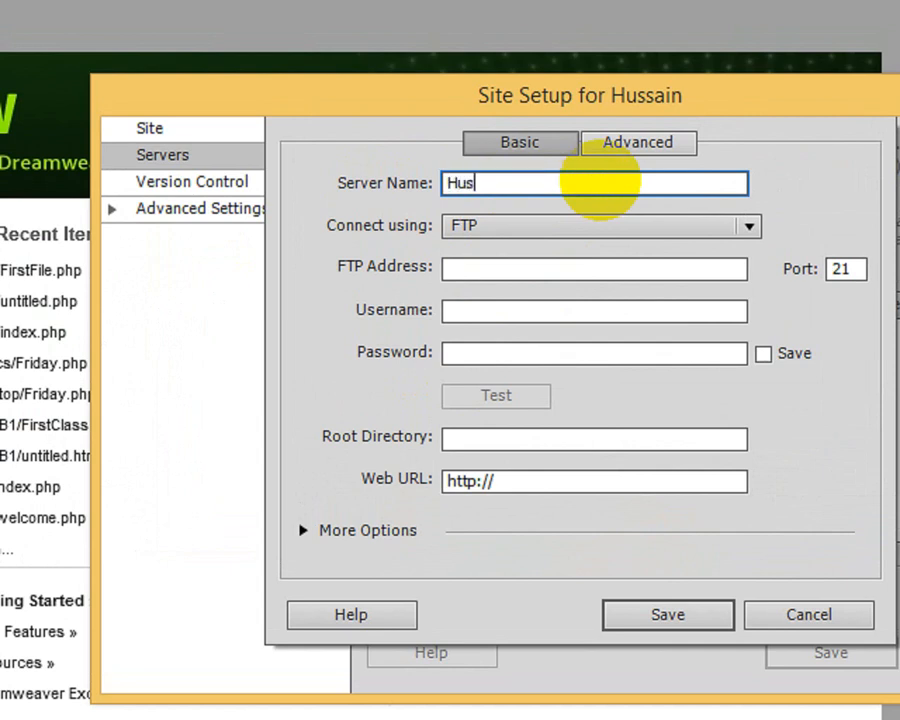
{"action": "type", "text": "sain Testing"}
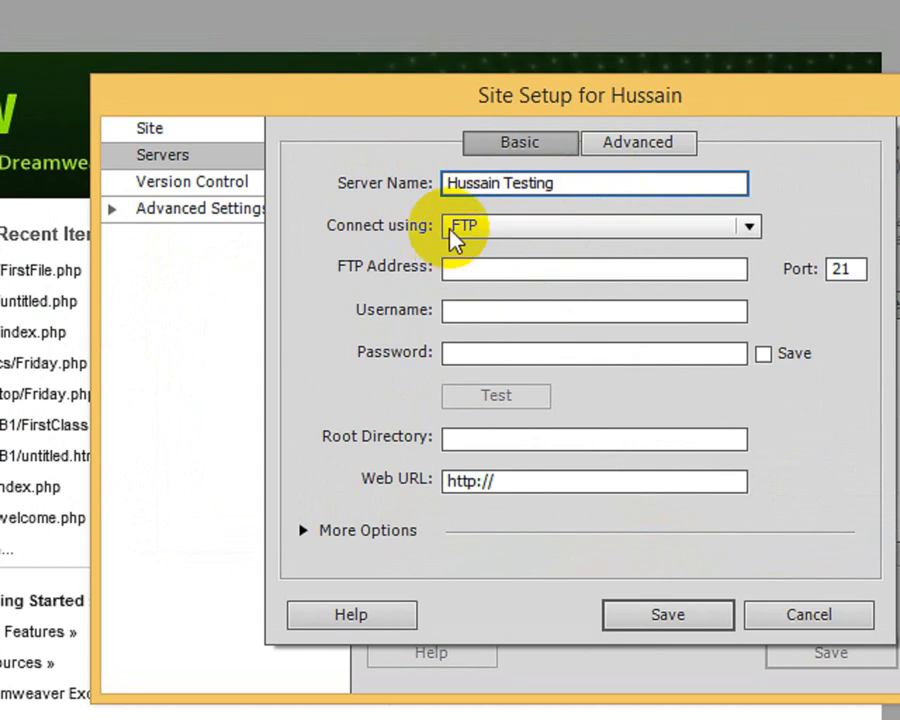
{"action": "left_click", "coordinate": [618, 234]}
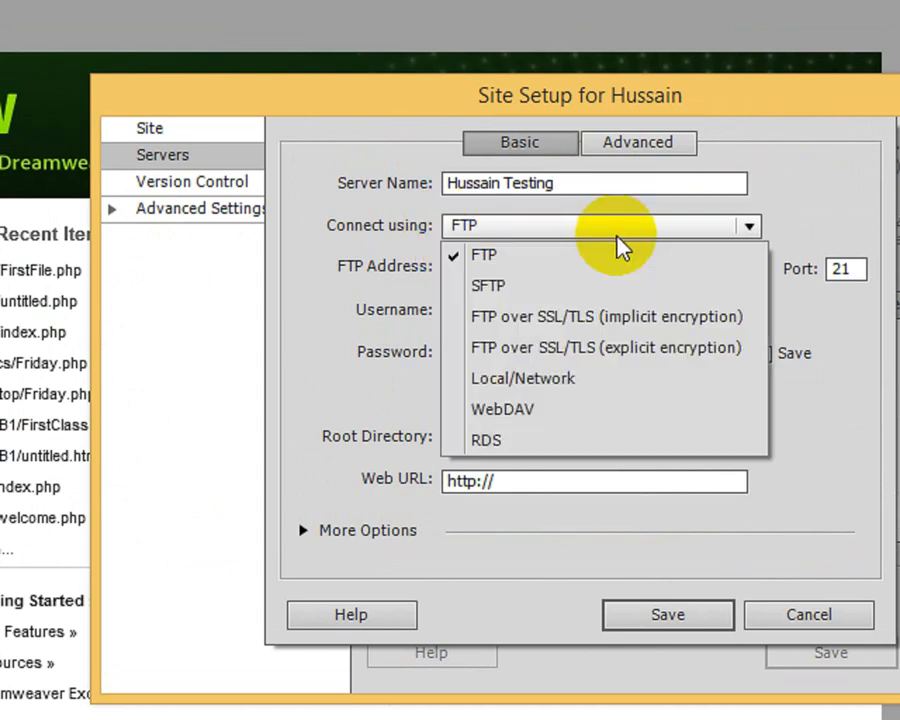
{"action": "left_click", "coordinate": [601, 383]}
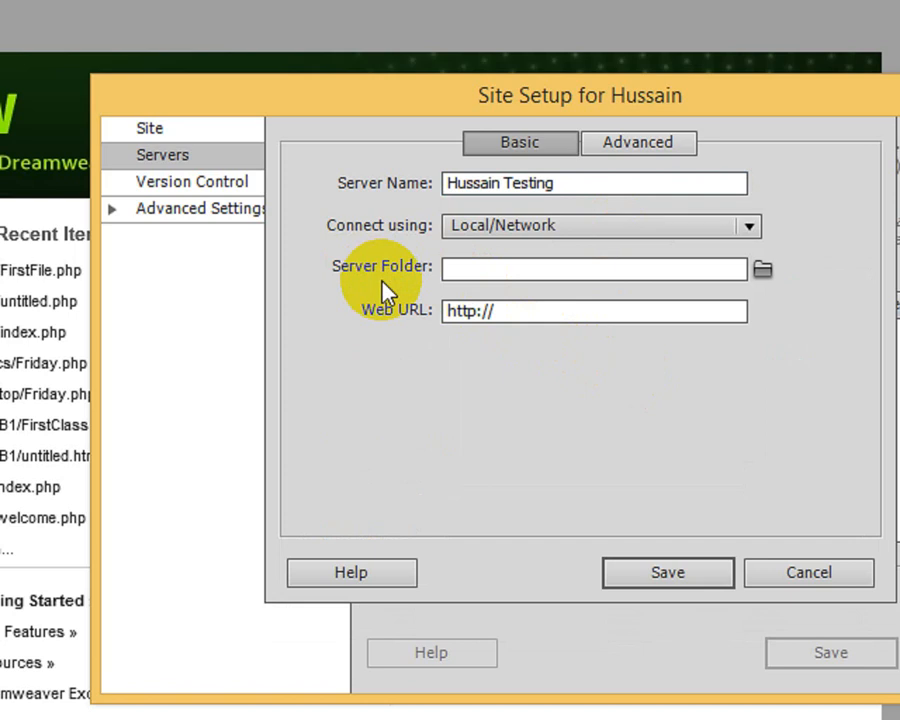
{"action": "left_click", "coordinate": [762, 270]}
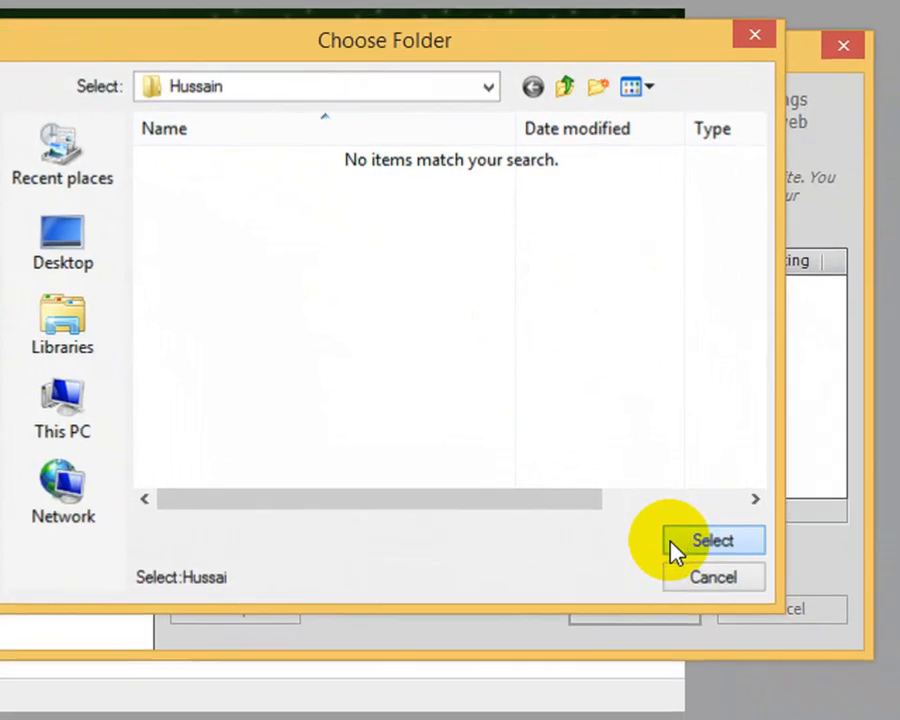
{"action": "left_click", "coordinate": [680, 550]}
{"action": "left_click", "coordinate": [370, 264]}
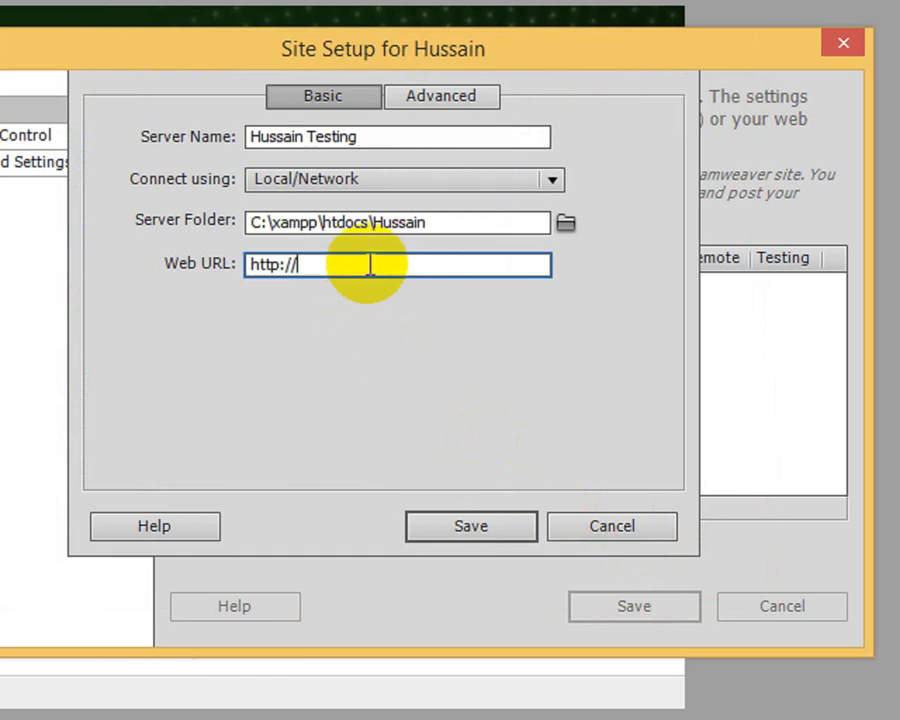
{"action": "type", "text": "localhost/"}
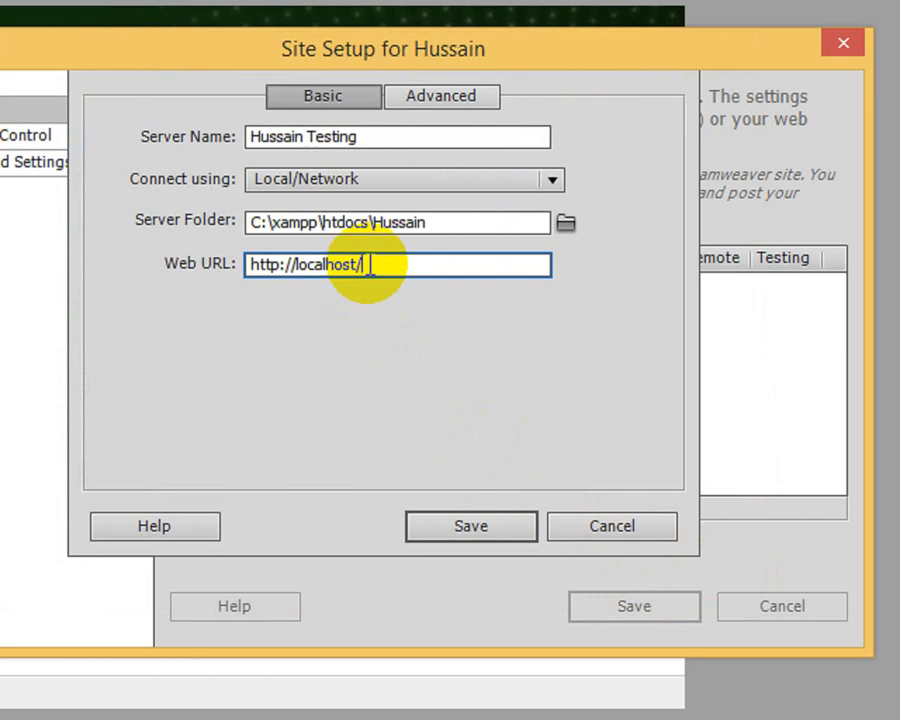
{"action": "type", "text": "Hussain"}
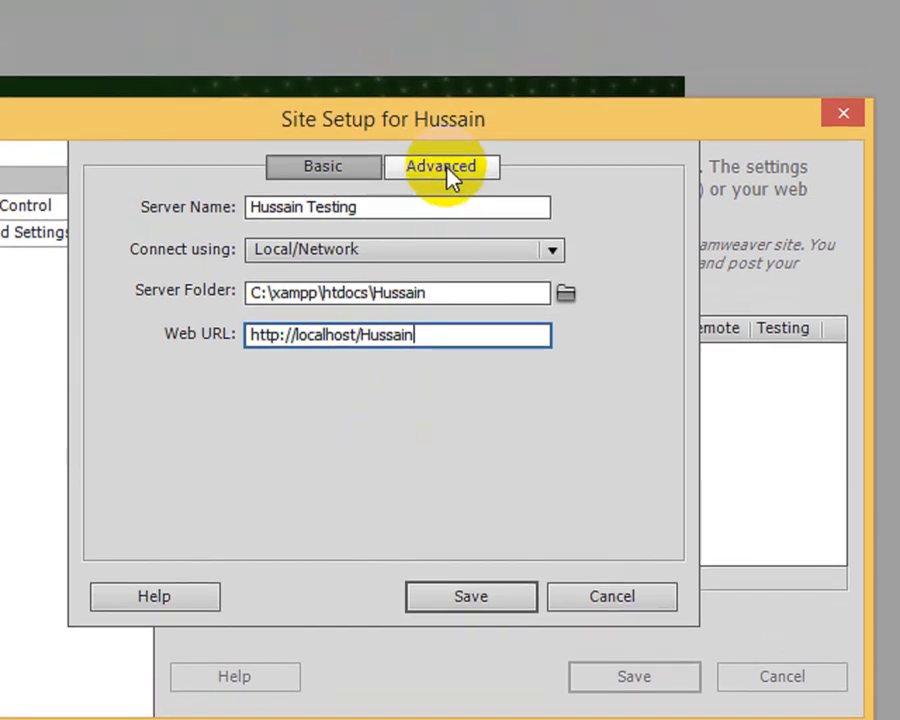
Turn off Maintain synchronization information, set the testing server model to PHP MySQL, and save the server
{"action": "left_click", "coordinate": [445, 170]}
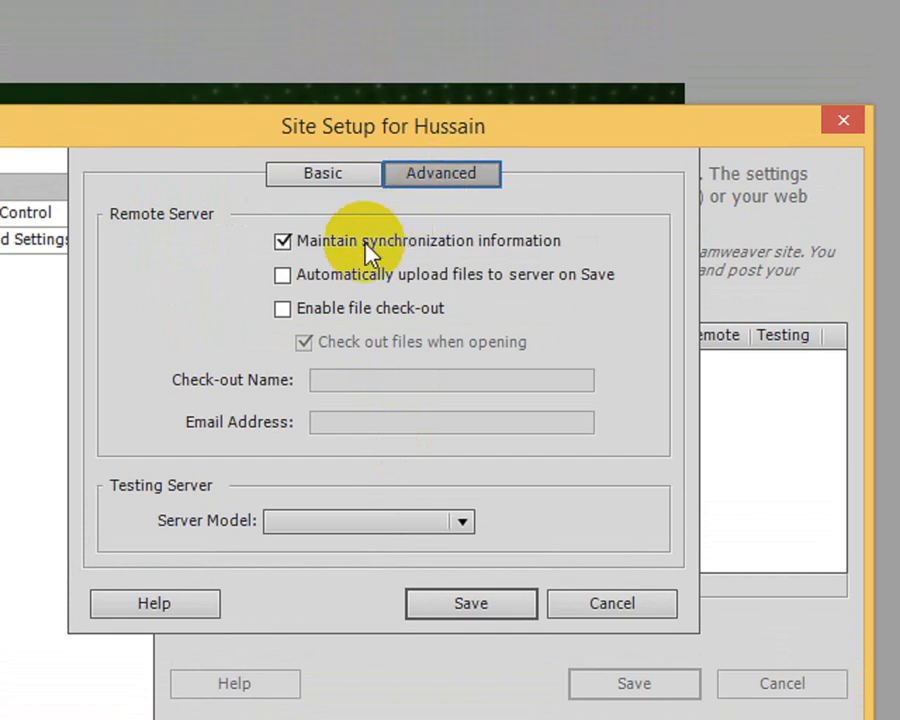
{"action": "left_click", "coordinate": [289, 248]}
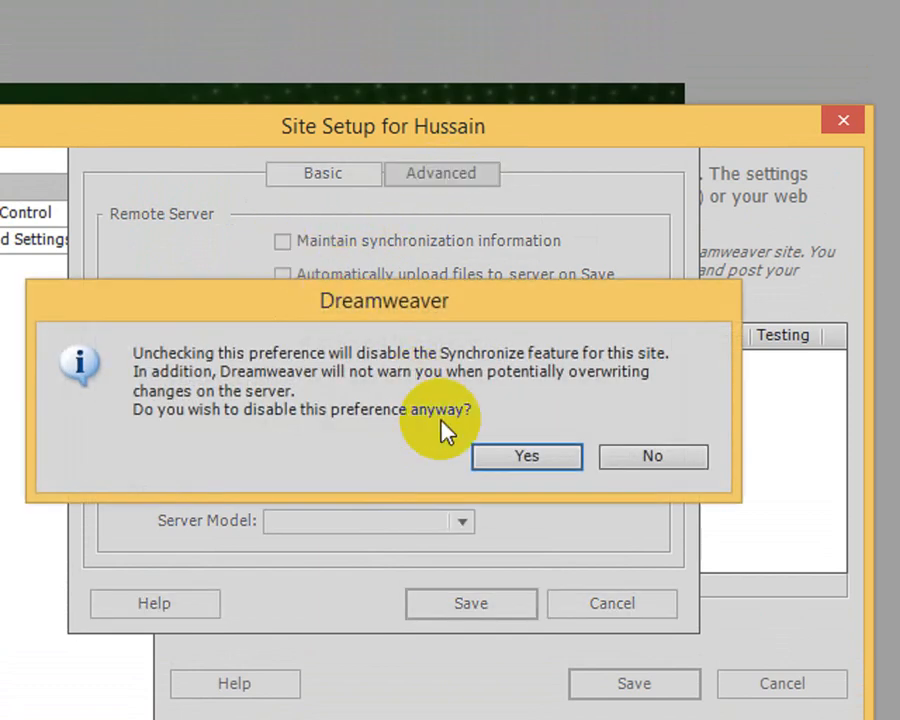
{"action": "left_click", "coordinate": [508, 460]}
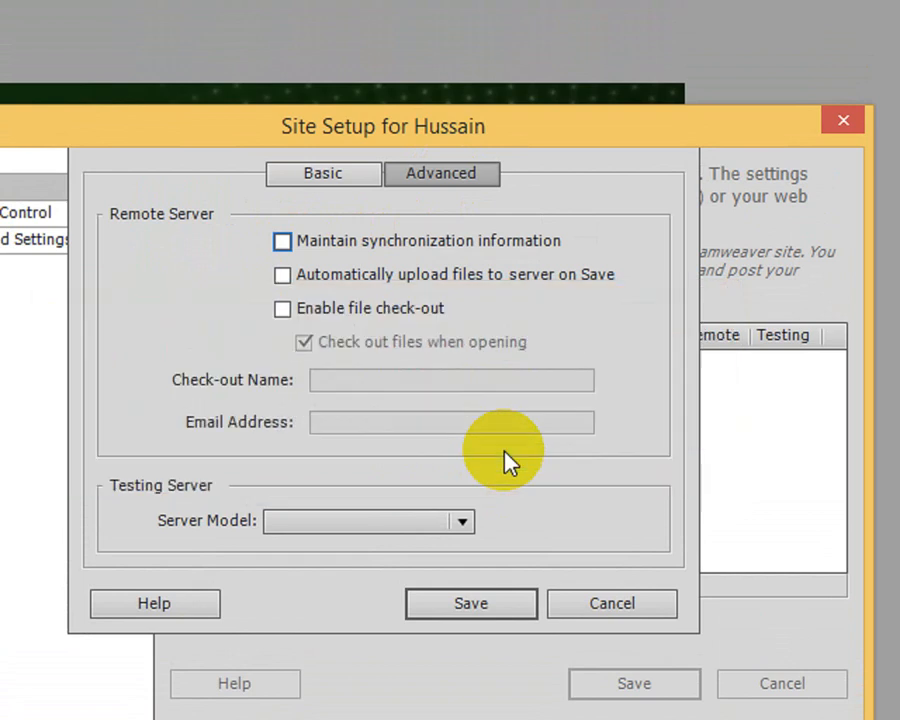
{"action": "left_click", "coordinate": [326, 528]}
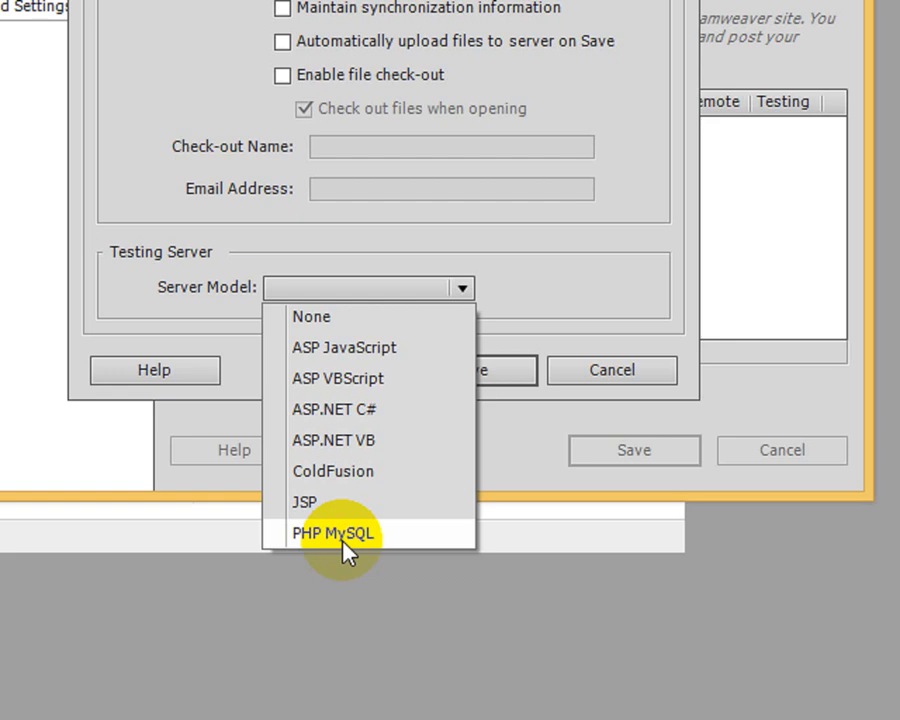
{"action": "left_click", "coordinate": [343, 543]}
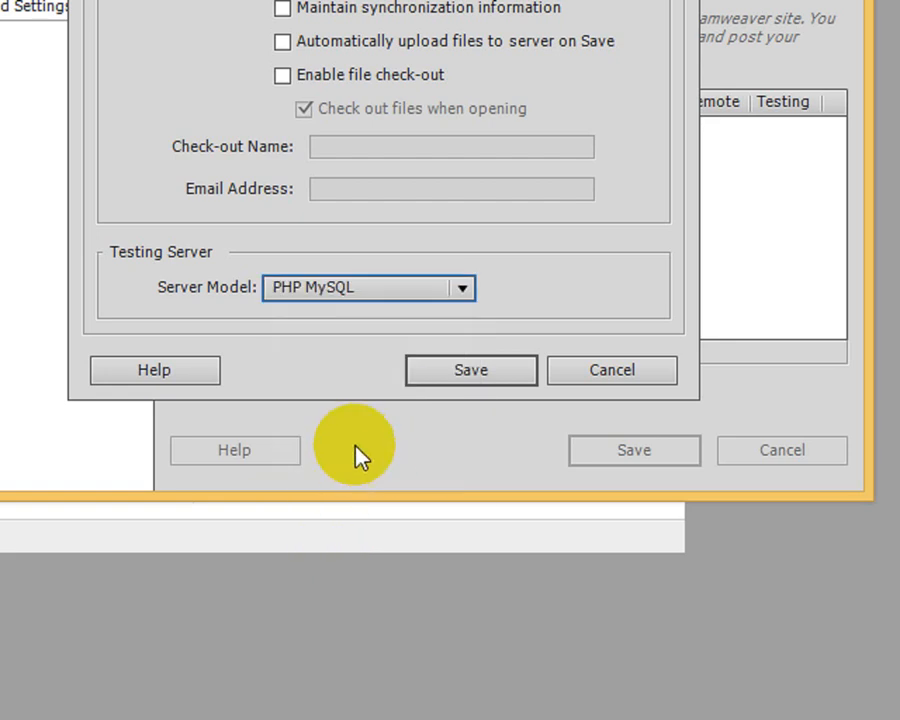
{"action": "left_click", "coordinate": [446, 380]}
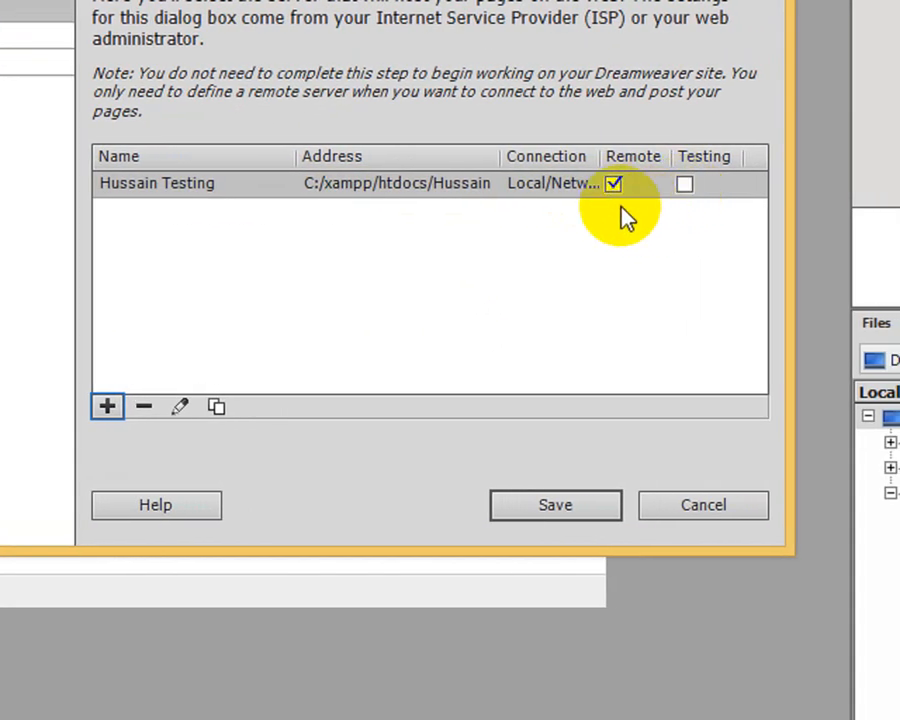
Make the new server a Testing server instead of a Remote one and save the site setup
{"action": "left_click", "coordinate": [613, 185]}
{"action": "left_click", "coordinate": [684, 186]}
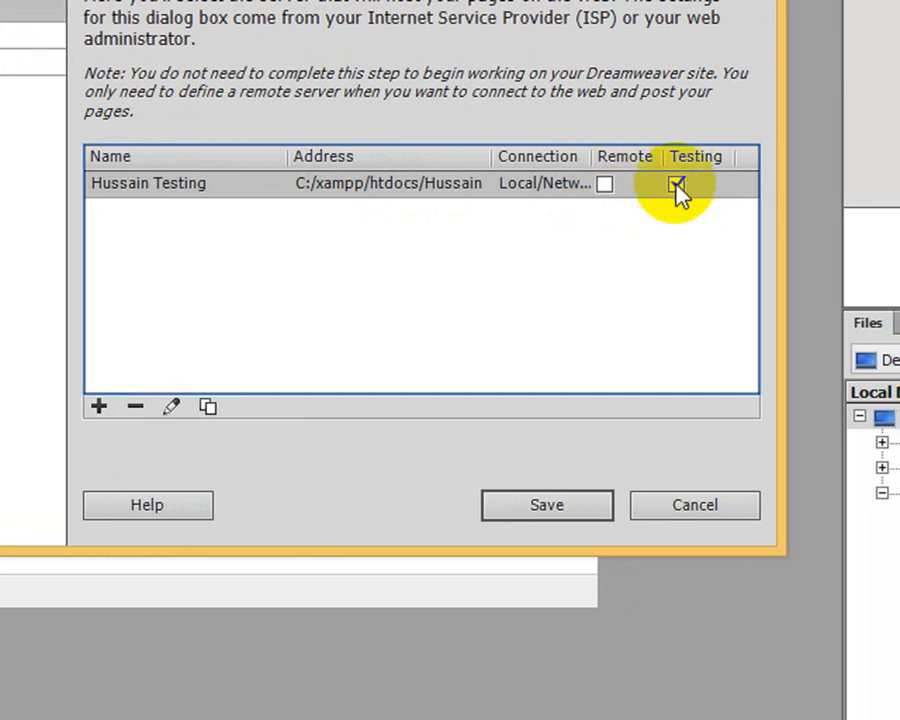
{"action": "left_click", "coordinate": [521, 505]}
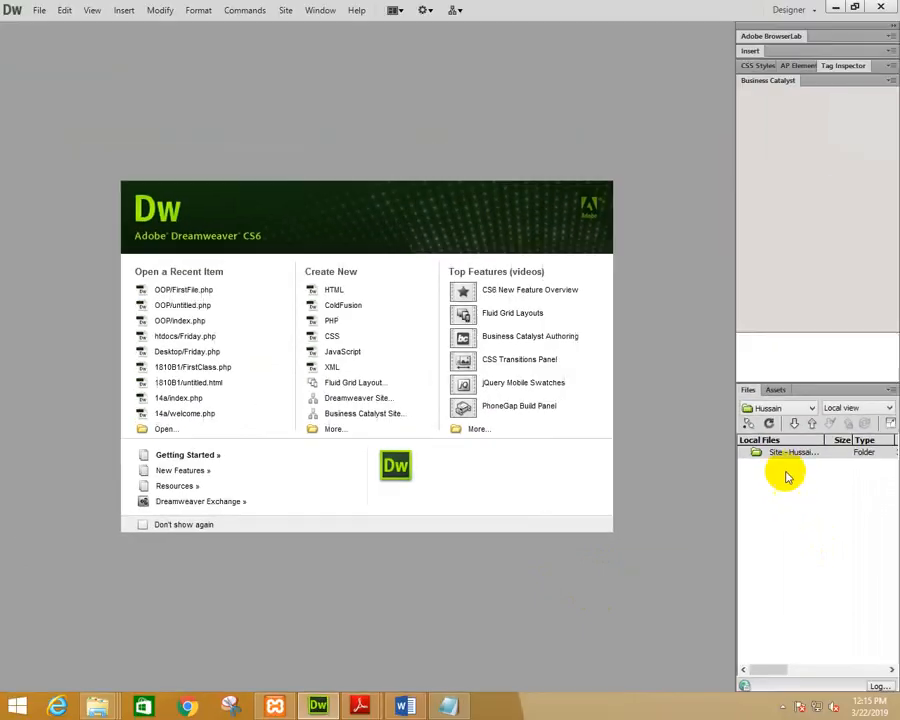
Create a new file named Firstfile.php in the site's root folder and open it for editing
{"action": "left_click", "coordinate": [893, 390]}
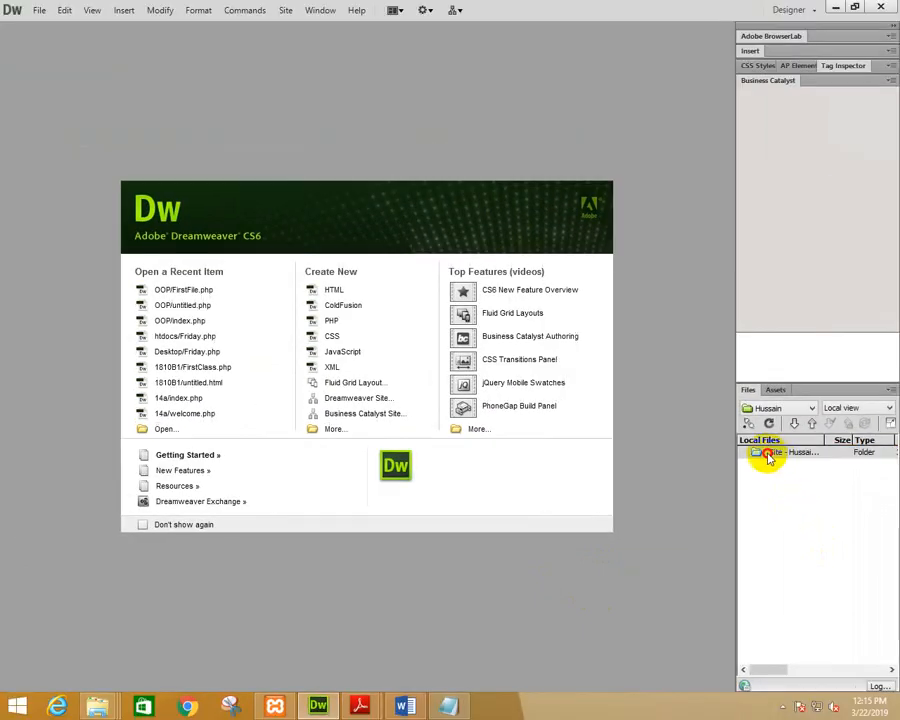
{"action": "left_click", "coordinate": [768, 455]}
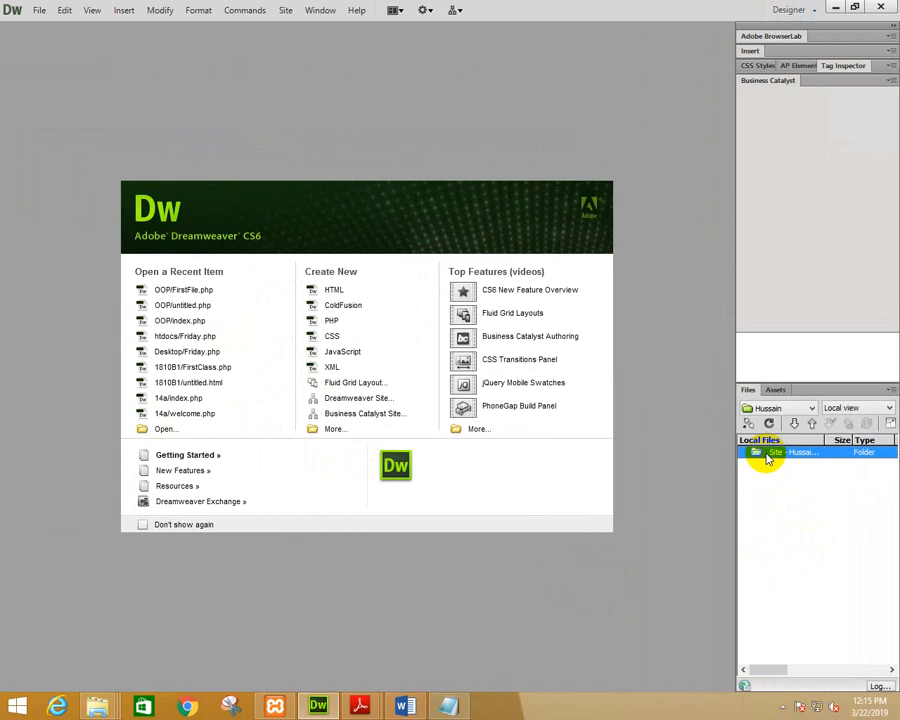
{"action": "right_click", "coordinate": [767, 458]}
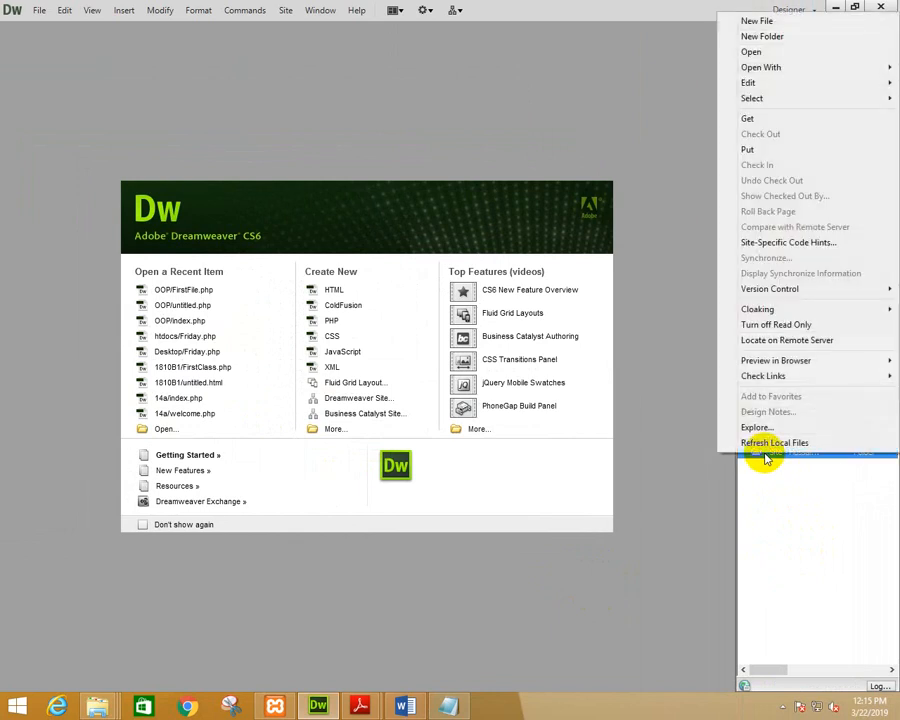
{"action": "left_click", "coordinate": [758, 20]}
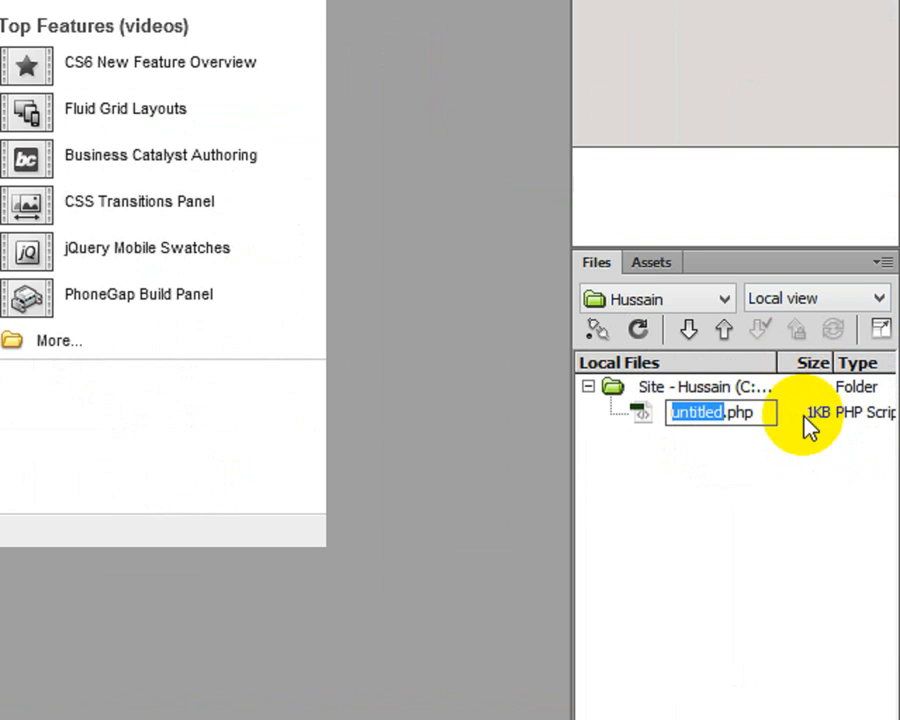
{"action": "type", "text": "First"}
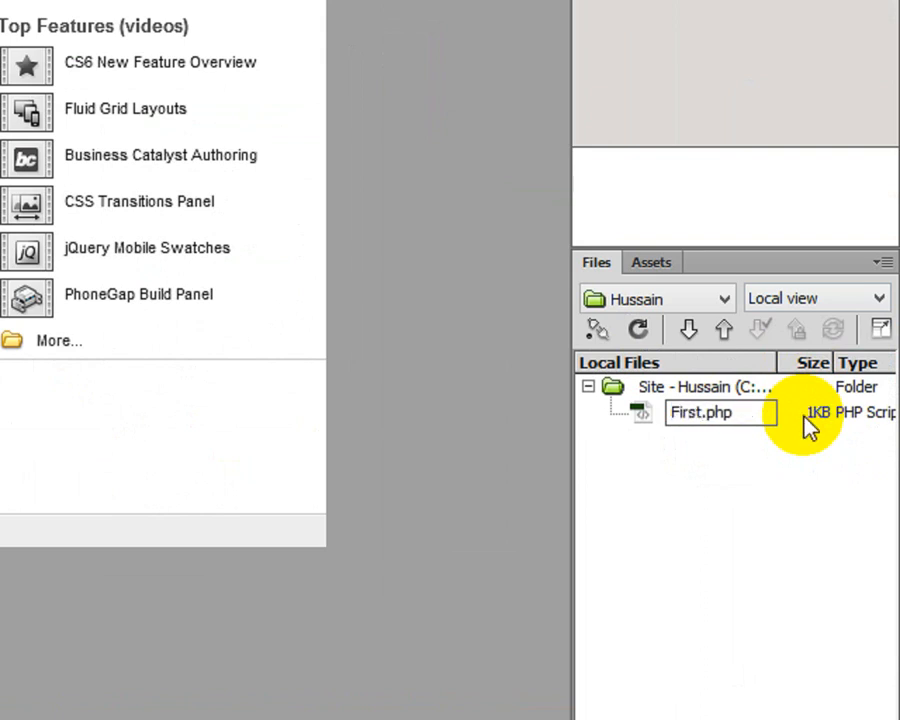
{"action": "type", "text": "file"}
{"action": "key", "text": "Return"}
{"action": "double_click", "coordinate": [805, 413]}
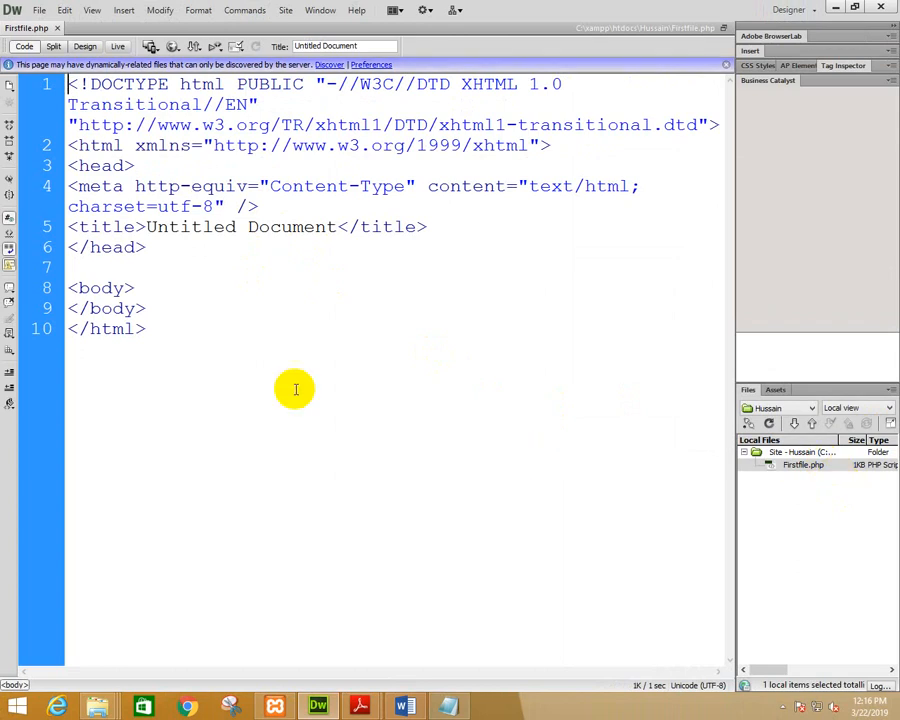
Insert an opening <?php tag and a closing ?> tag on new lines inside the body
{"action": "left_click", "coordinate": [165, 292]}
{"action": "key", "text": "Return"}
{"action": "key", "text": "Return"}
{"action": "key", "text": "Return"}
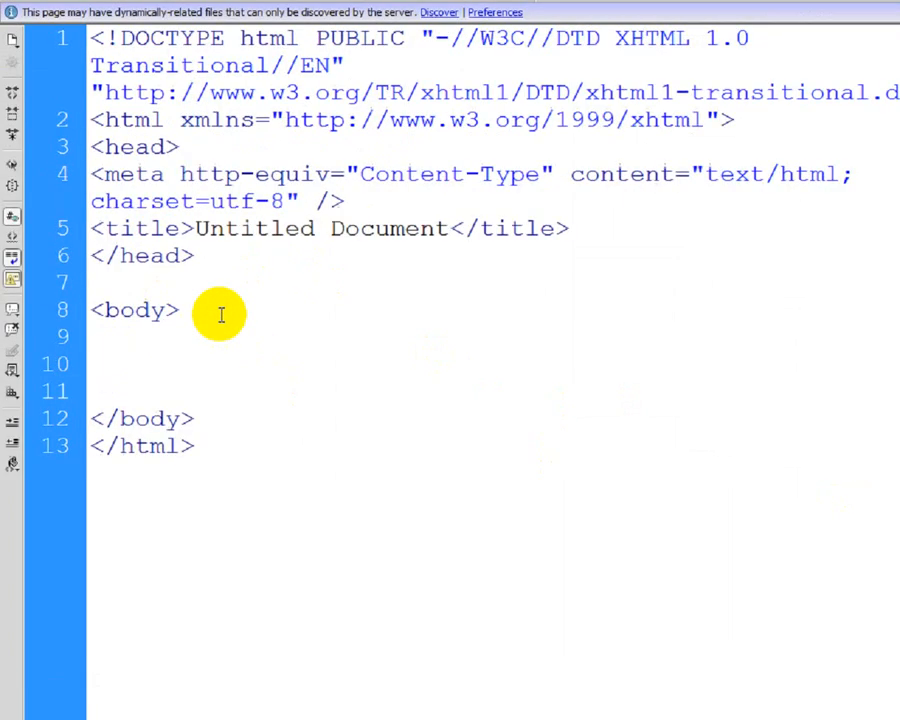
{"action": "type", "text": "<"}
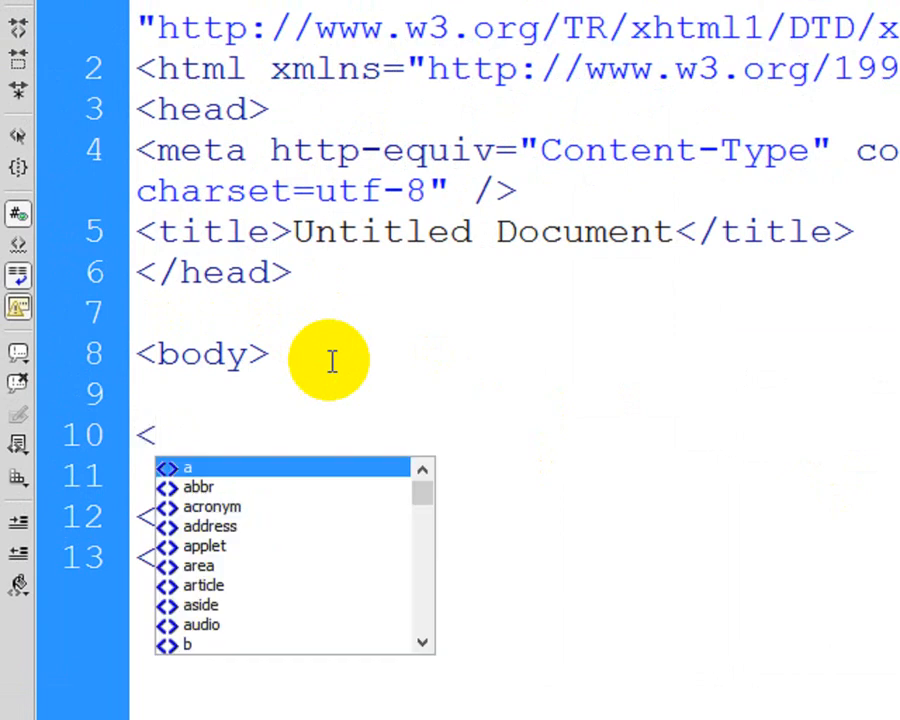
{"action": "type", "text": "?php"}
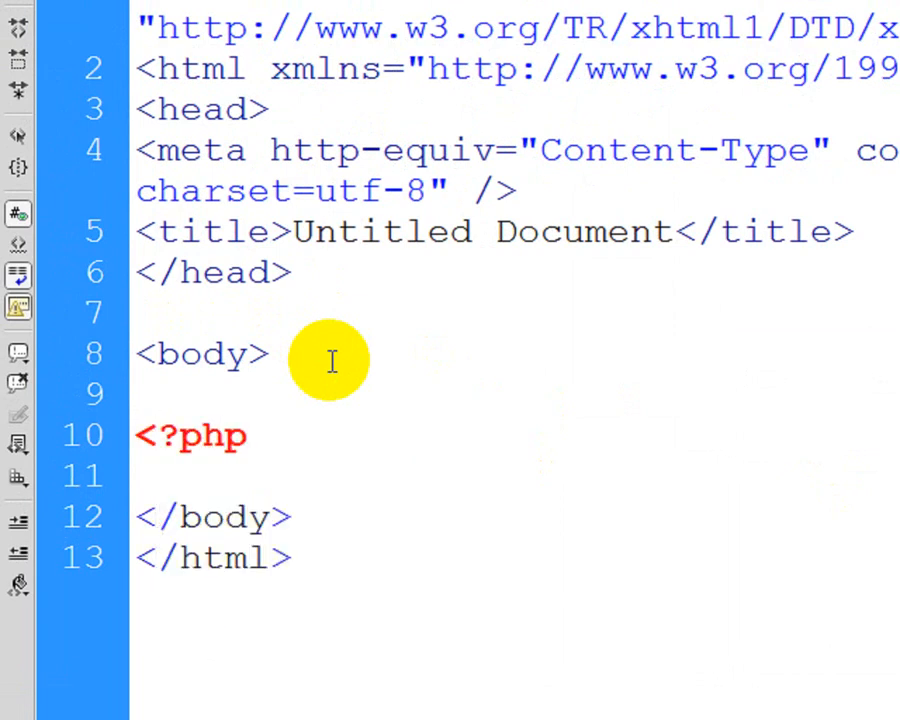
{"action": "key", "text": "Return"}
{"action": "key", "text": "Return"}
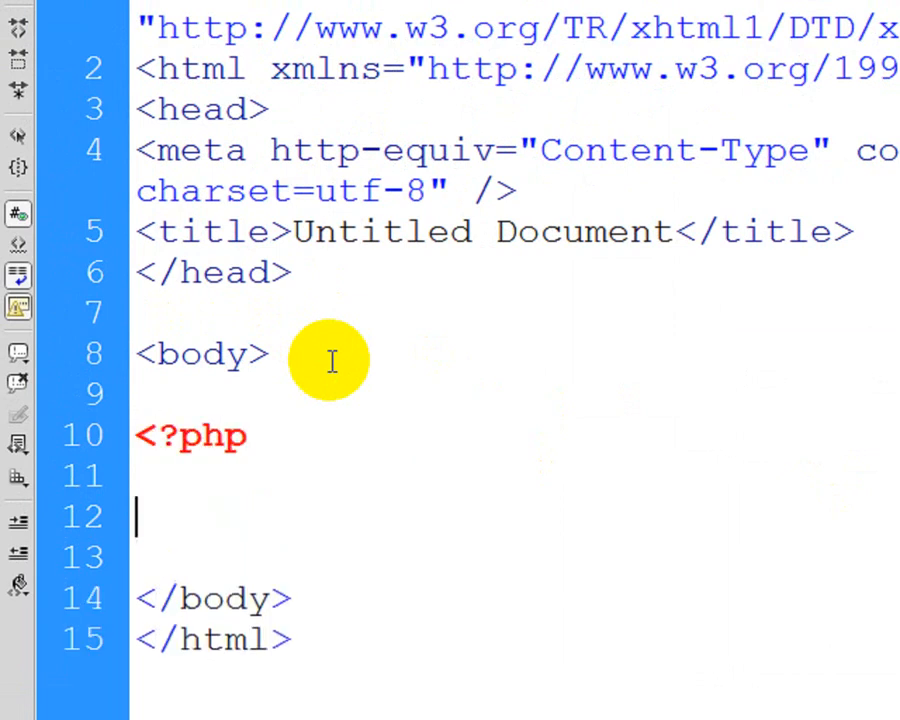
{"action": "type", "text": "?>"}
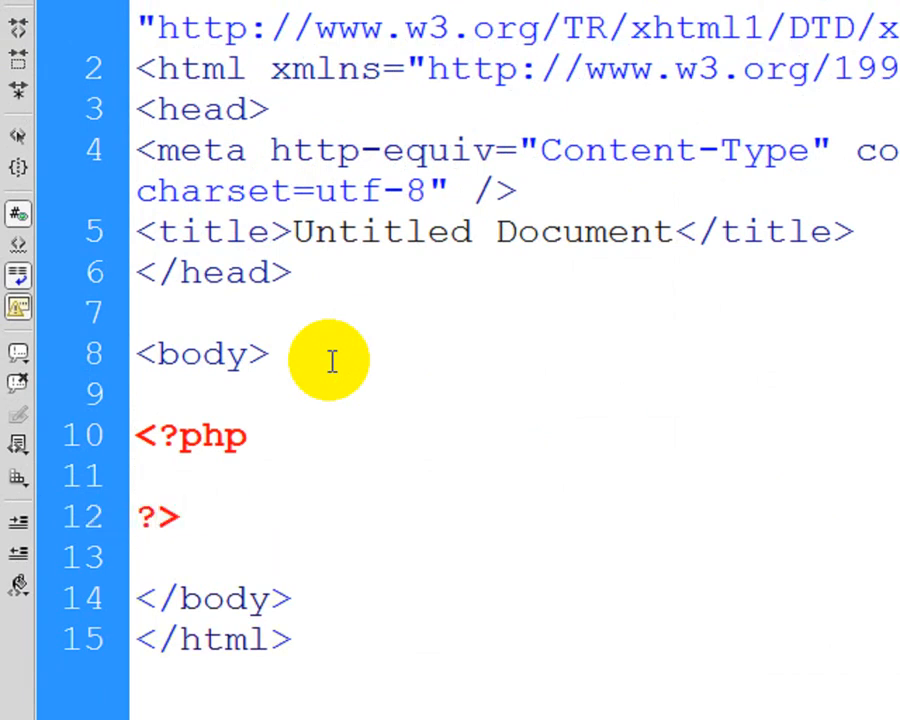
Add an echo statement inside the PHP block printing the author's full name followed by "Free Computer Education", and save the file
{"action": "key", "text": "Left"}
{"action": "key", "text": "Left"}
{"action": "key", "text": "Return"}
{"action": "key", "text": "Return"}
{"action": "key", "text": "Return"}
{"action": "key", "text": "Up"}
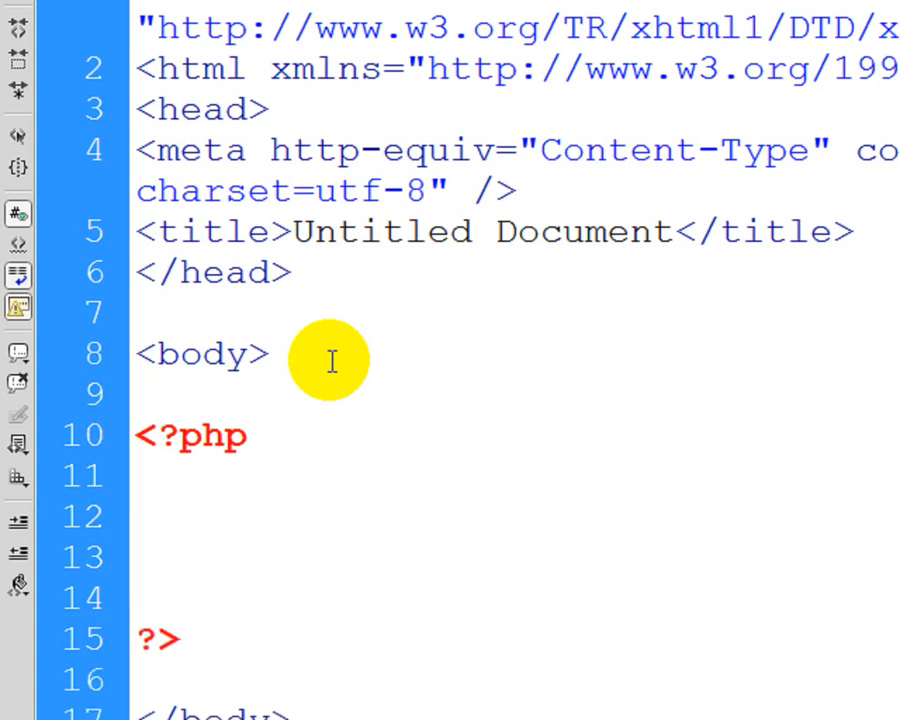
{"action": "key", "text": "Up"}
{"action": "type", "text": "e"}
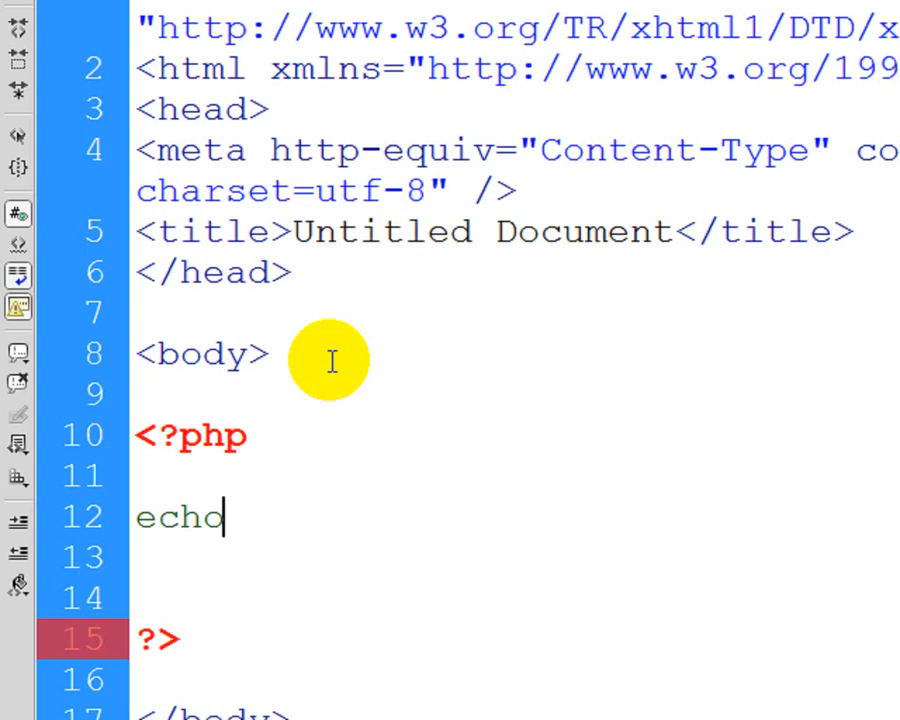
{"action": "type", "text": "\""}
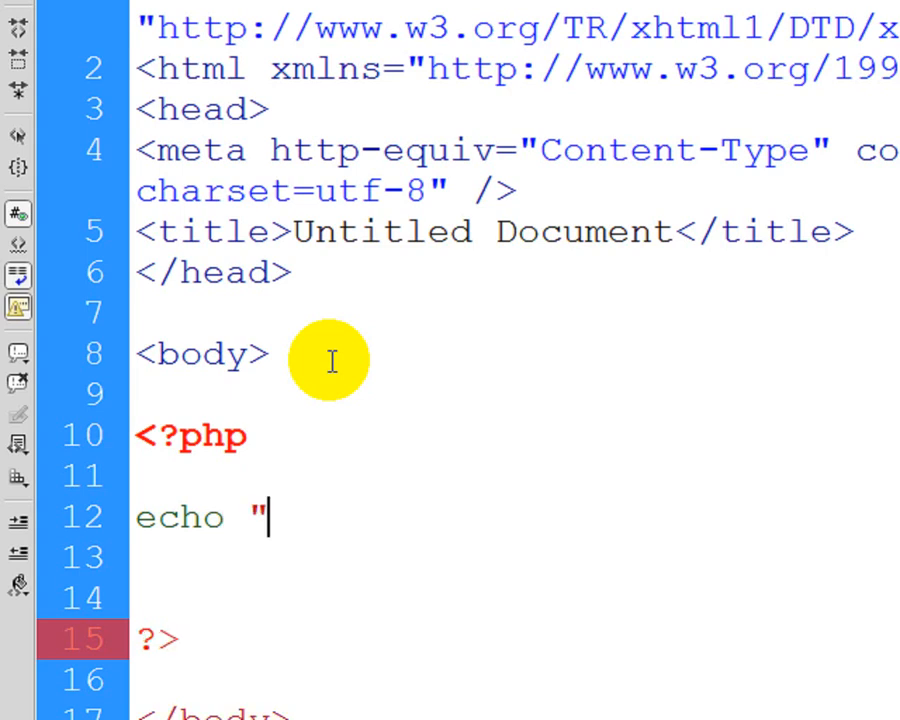
{"action": "type", "text": "Fahad "}
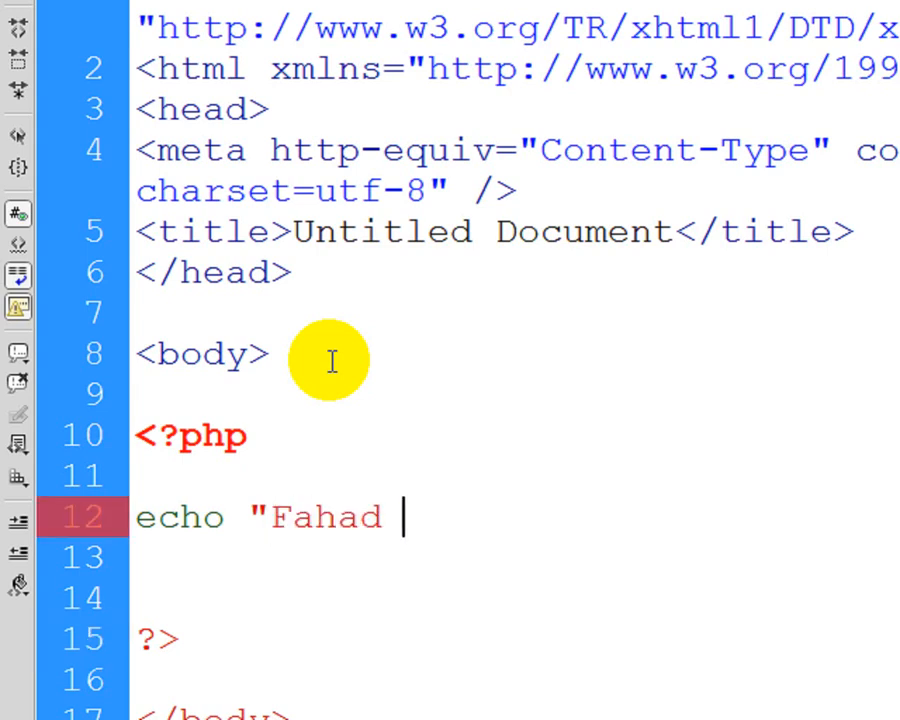
{"action": "type", "text": "Hussain Frr"}
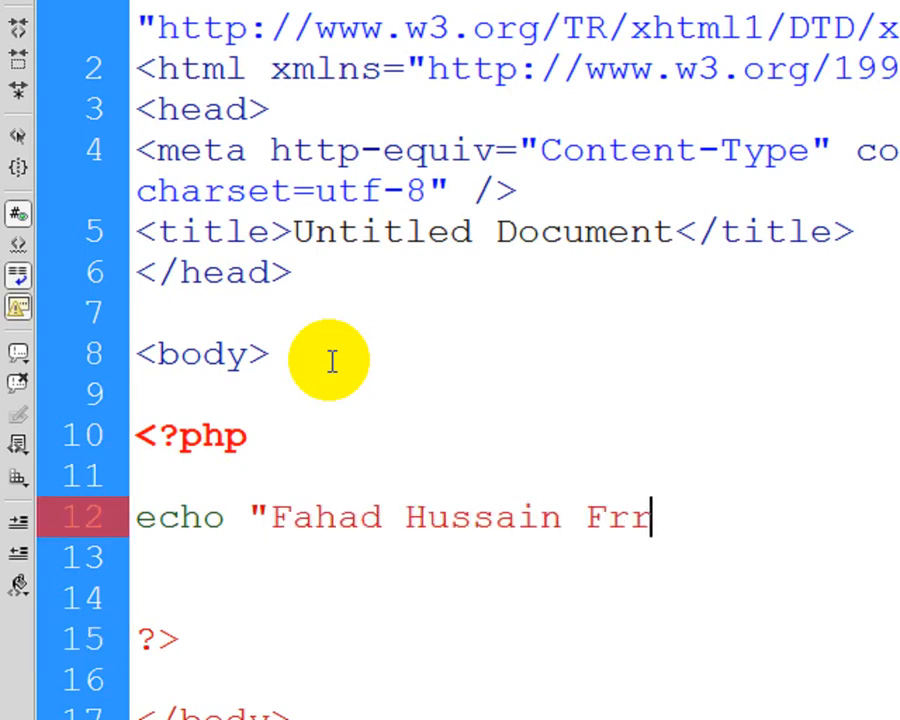
{"action": "key", "text": "BackSpace"}
{"action": "key", "text": "BackSpace"}
{"action": "type", "text": "ee Computer"}
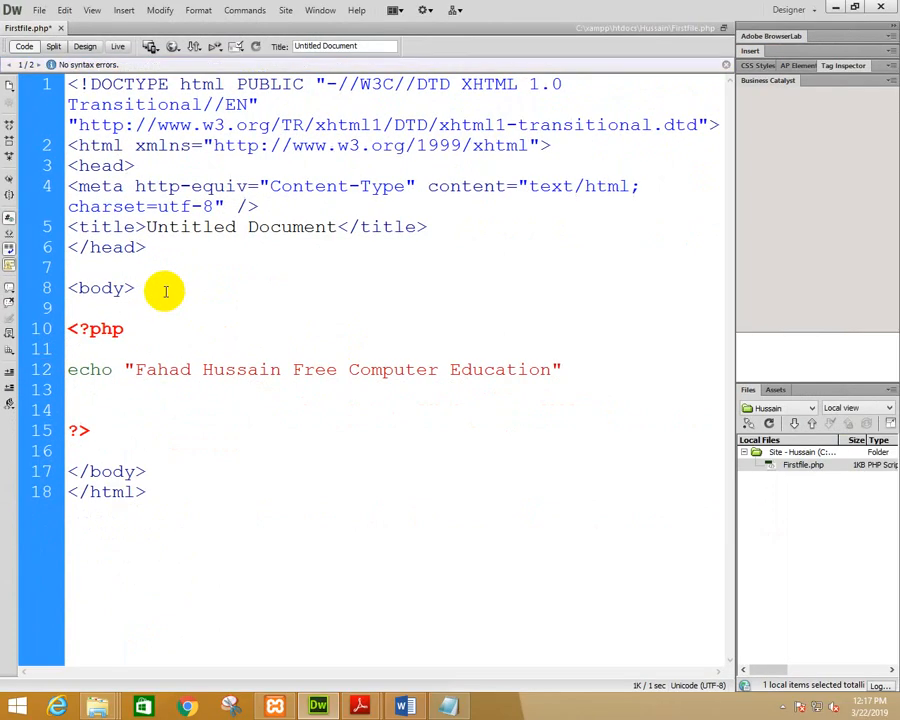
{"action": "type", "text": ";"}
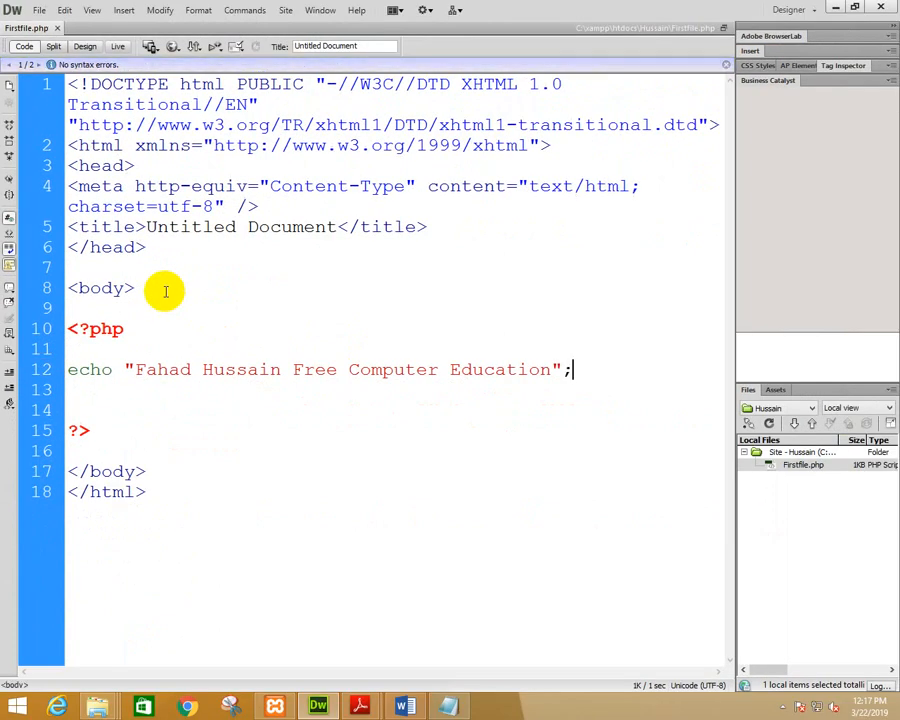
Preview the page in Chrome and examine its localhost address beside the code
{"action": "left_click", "coordinate": [174, 49]}
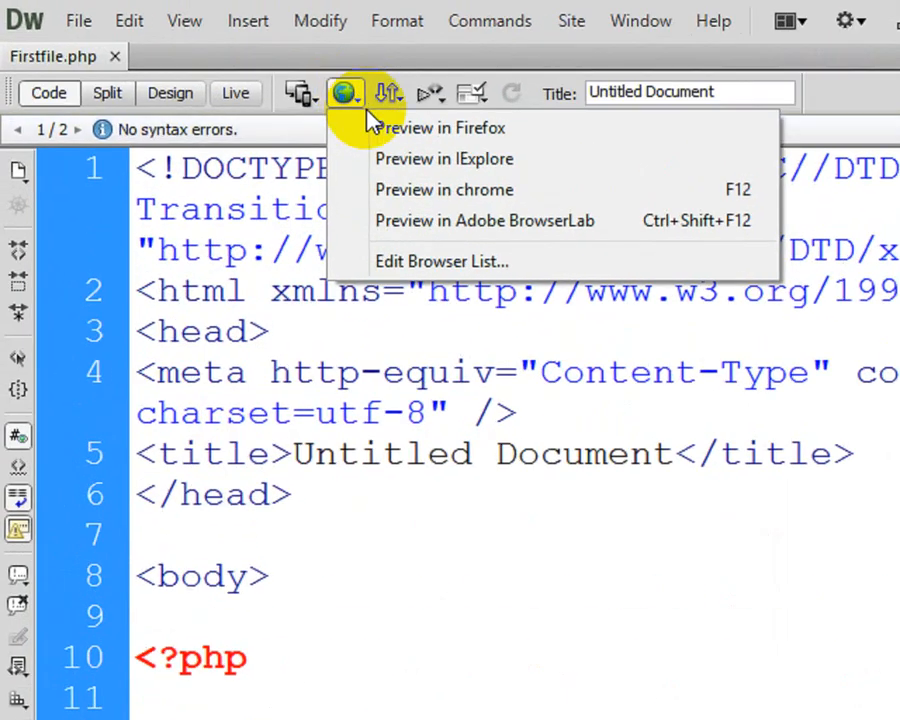
{"action": "left_click", "coordinate": [415, 193]}
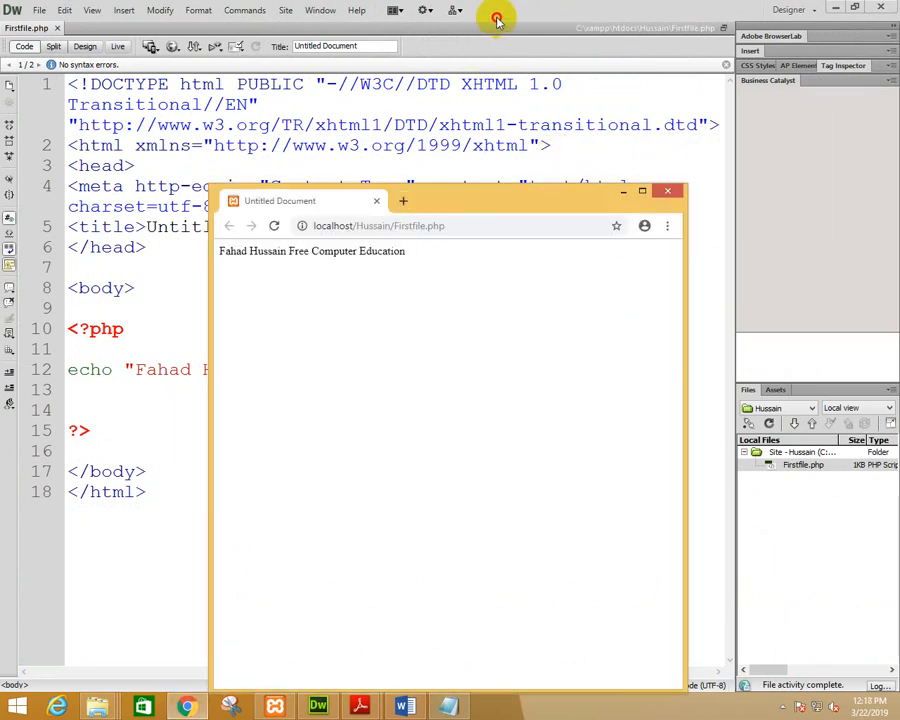
{"action": "left_click_drag", "start_coordinate": [466, 196], "coordinate": [520, 98]}
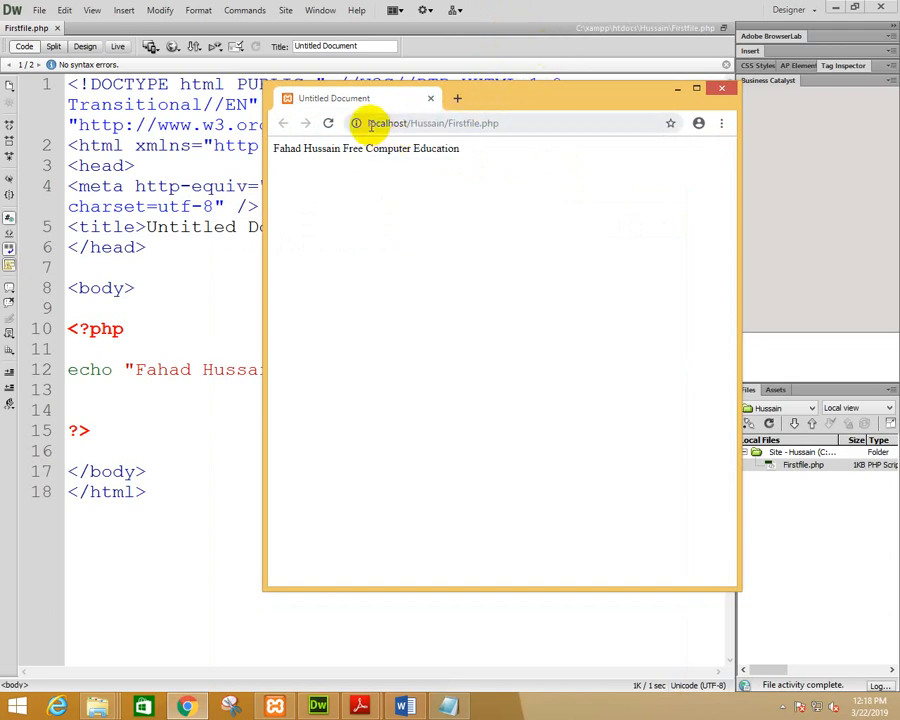
{"action": "left_click_drag", "start_coordinate": [368, 124], "coordinate": [400, 123]}
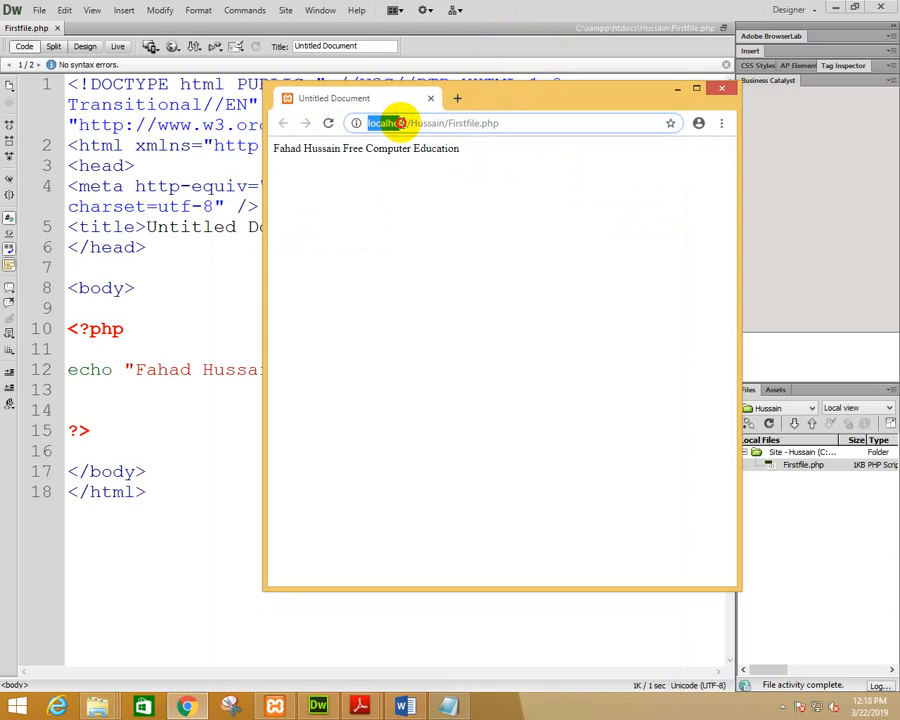
{"action": "left_click_drag", "start_coordinate": [400, 123], "coordinate": [500, 123]}
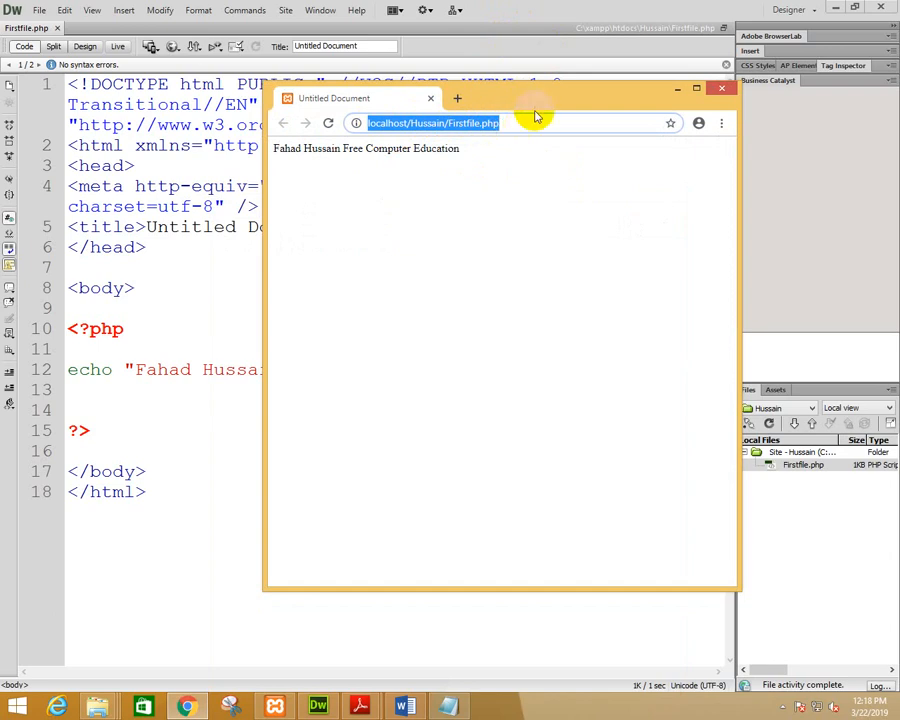
{"action": "left_click_drag", "start_coordinate": [576, 114], "coordinate": [671, 120]}
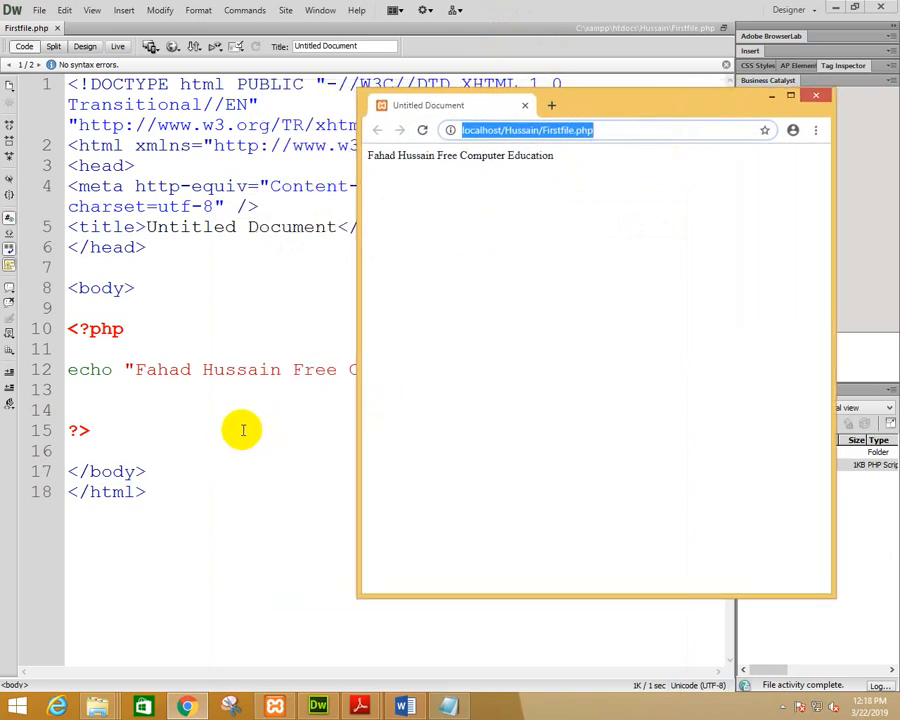
Append " 123" to the echoed text, save the file, and reload the page in Chrome
{"action": "left_click", "coordinate": [281, 410]}
{"action": "left_click", "coordinate": [557, 369]}
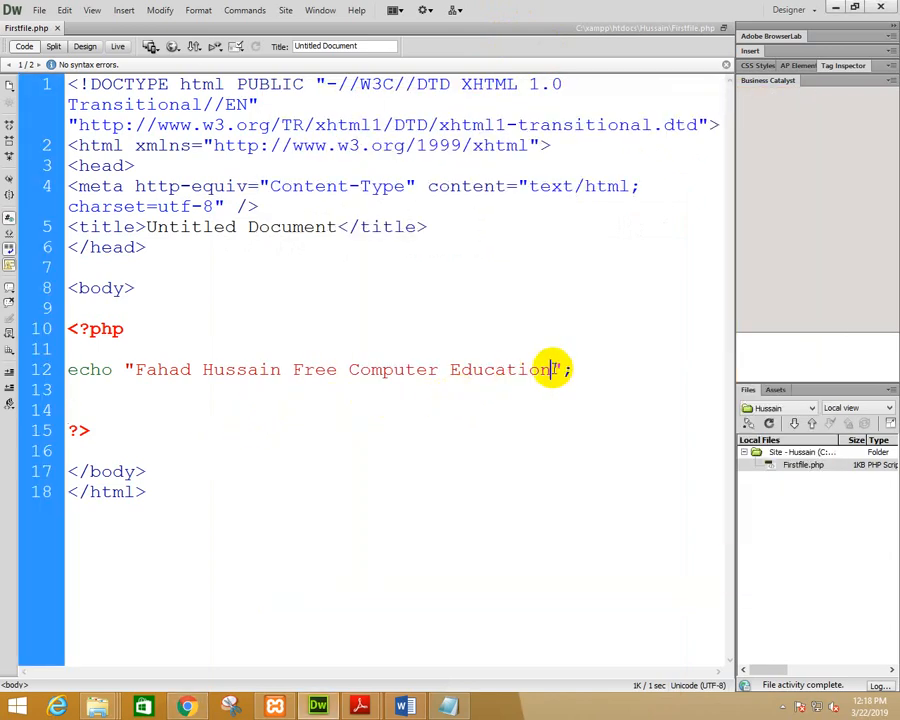
{"action": "type", "text": "123"}
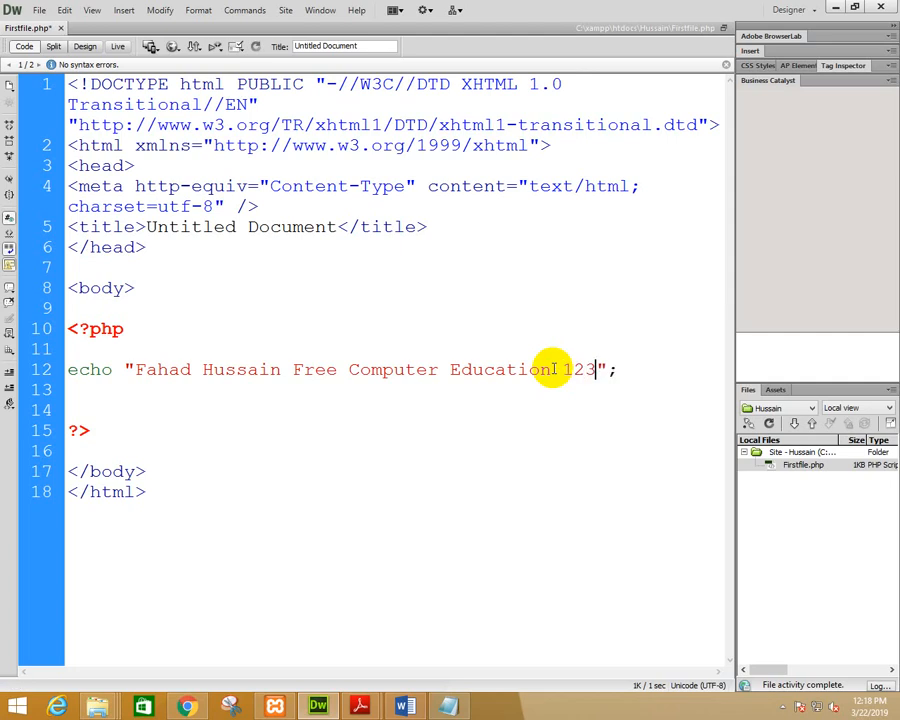
{"action": "left_click", "coordinate": [187, 705]}
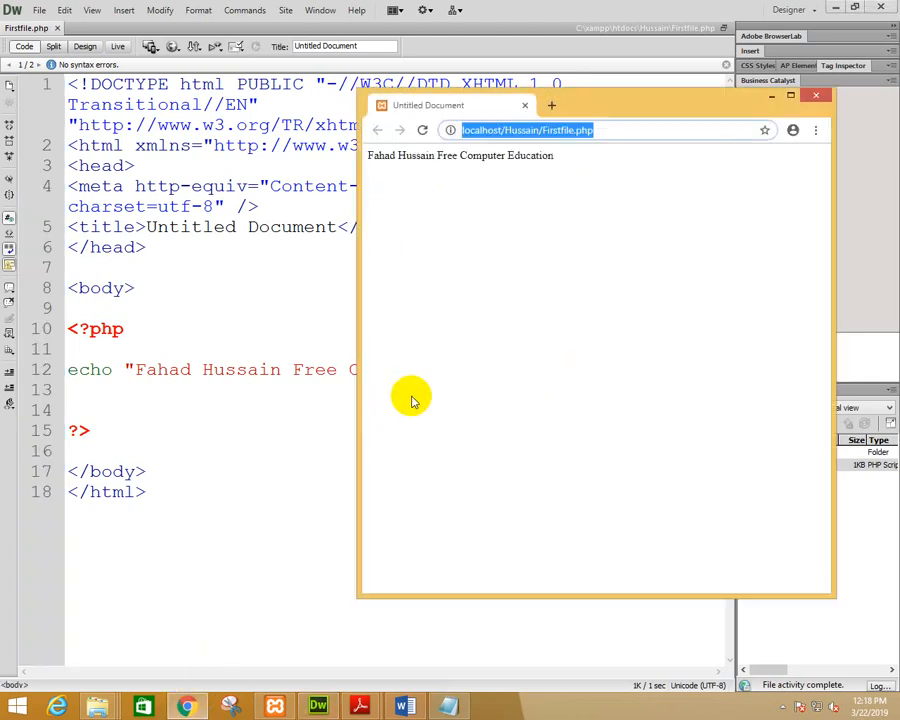
{"action": "left_click", "coordinate": [432, 346]}
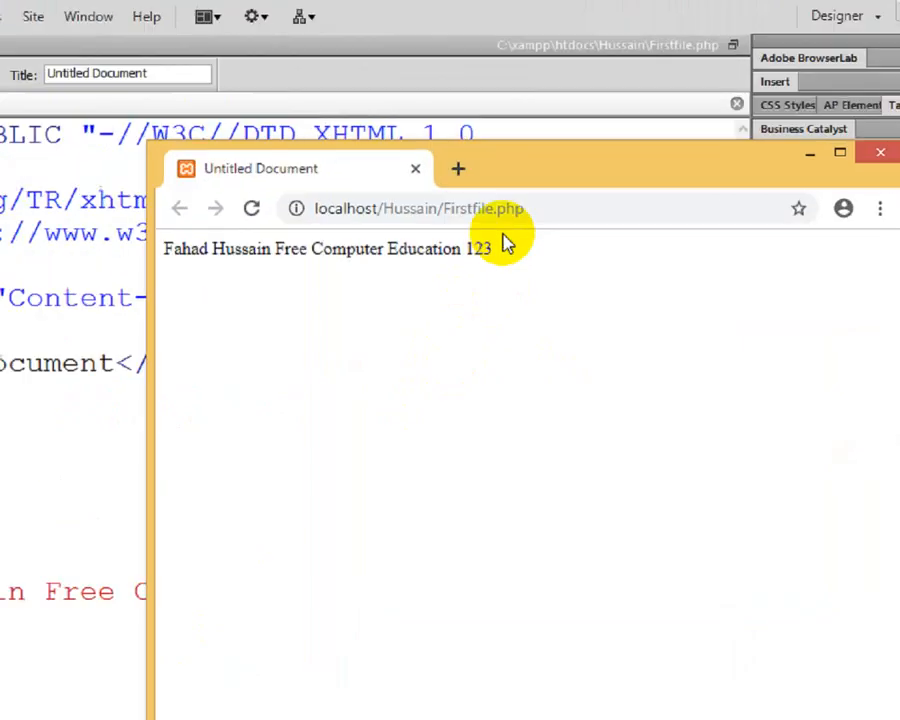
{"action": "left_click_drag", "start_coordinate": [598, 130], "coordinate": [465, 134]}
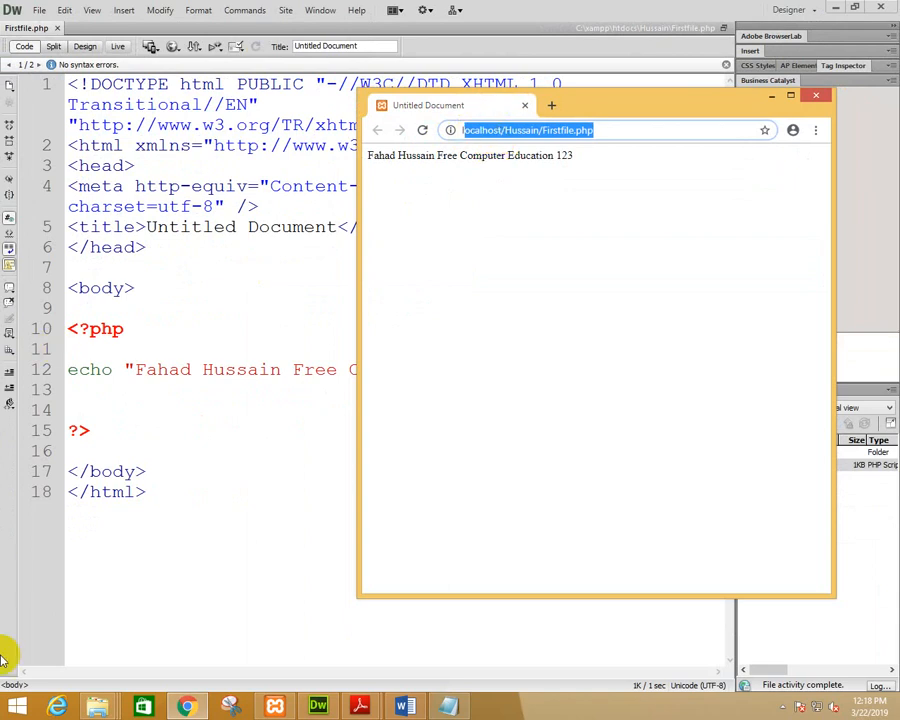
{"action": "left_click", "coordinate": [10, 709]}
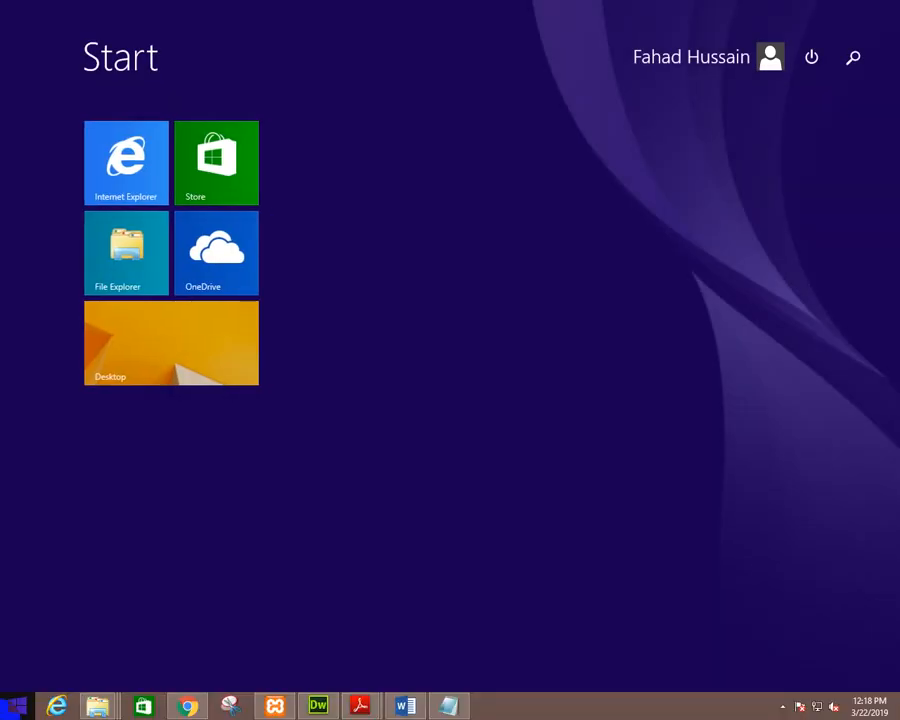
{"action": "type", "text": "xam"}
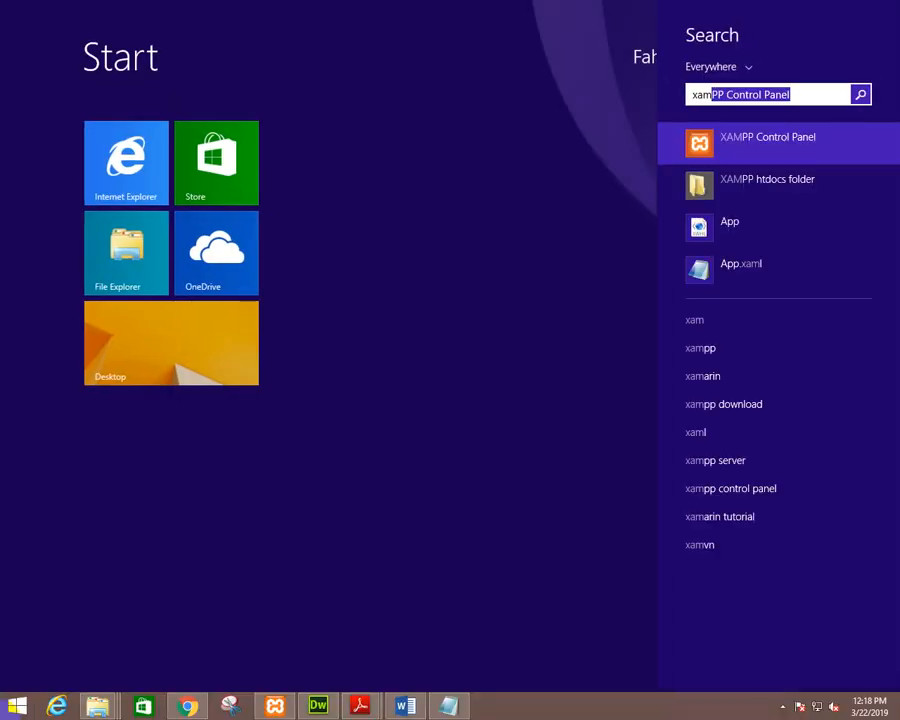
{"action": "key", "text": "Escape"}
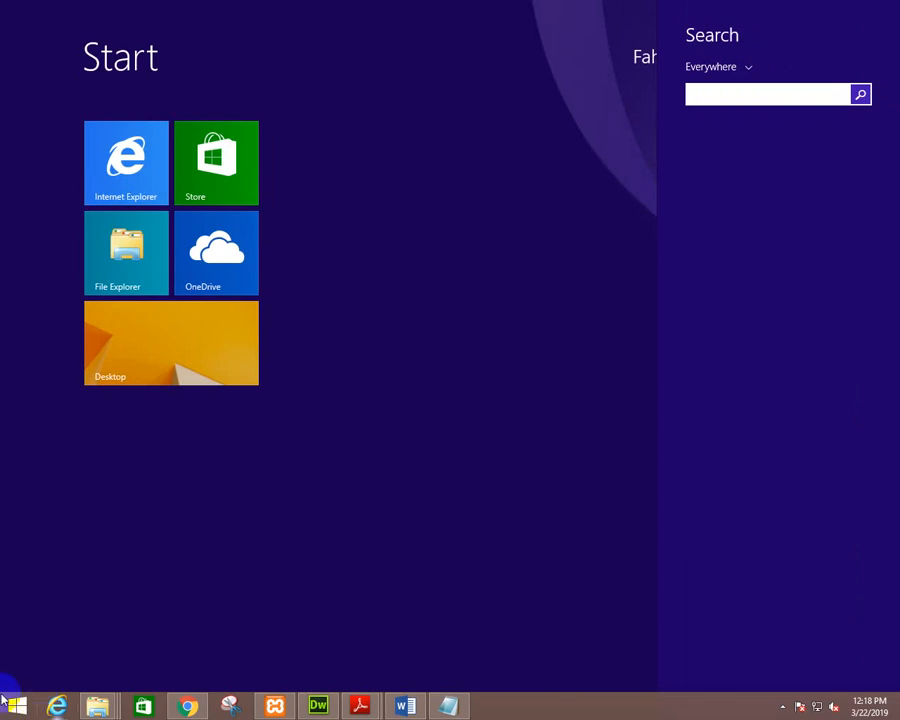
{"action": "left_click", "coordinate": [195, 669]}
Switch to the XAMPP Control Panel and stop the Apache and MySQL modules
{"action": "left_click", "coordinate": [275, 705]}
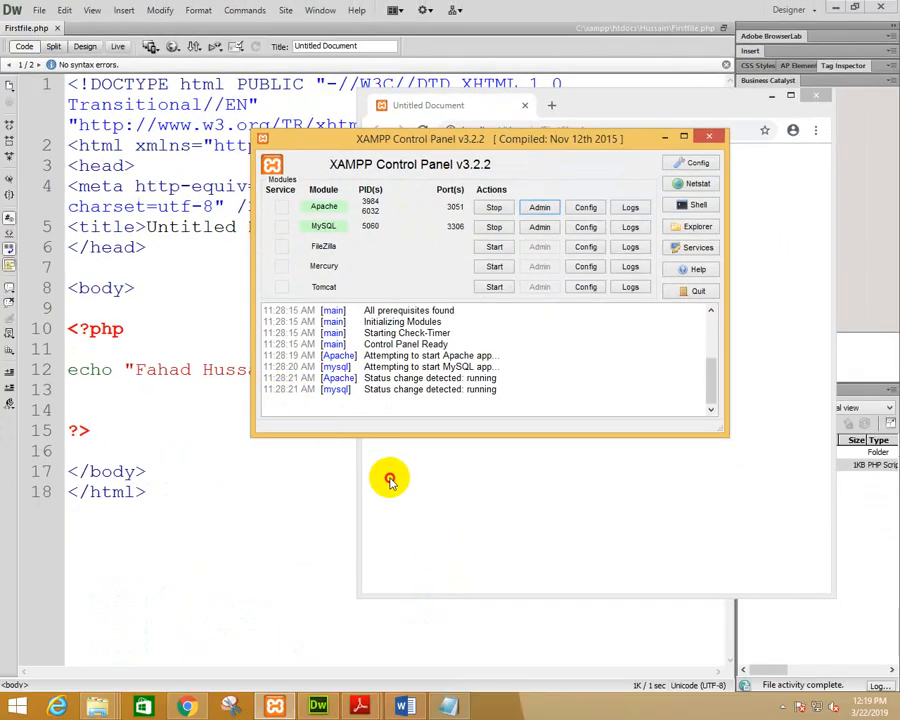
{"action": "left_click", "coordinate": [390, 480]}
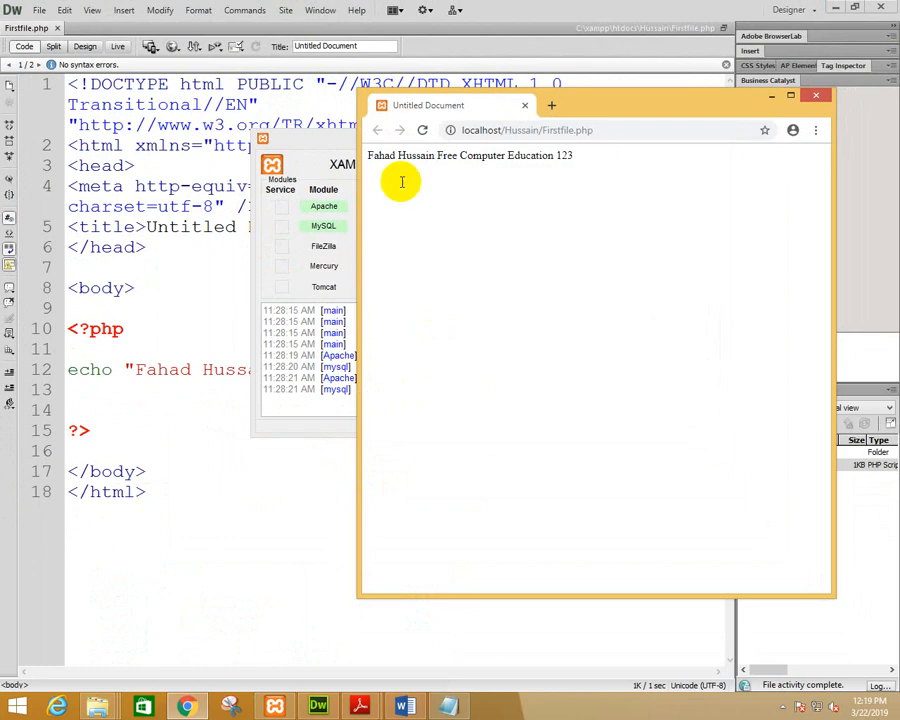
{"action": "left_click_drag", "start_coordinate": [570, 156], "coordinate": [338, 193]}
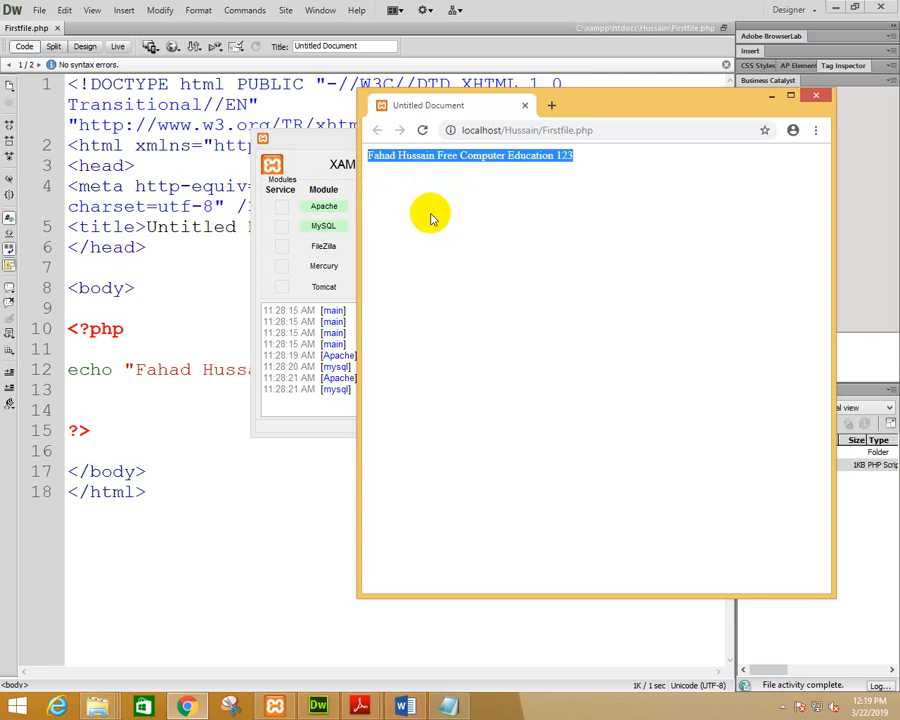
{"action": "left_click", "coordinate": [312, 140]}
{"action": "left_click", "coordinate": [494, 207]}
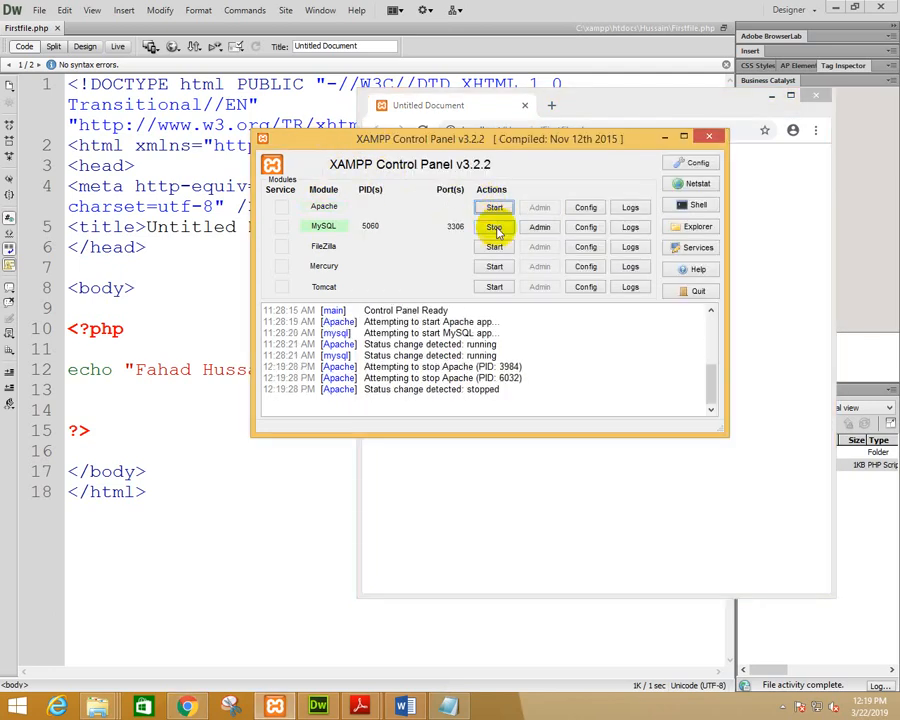
{"action": "left_click", "coordinate": [494, 226]}
Switch to Chrome and reload Firstfile.php from localhost to check it with the servers stopped
{"action": "left_click", "coordinate": [486, 489]}
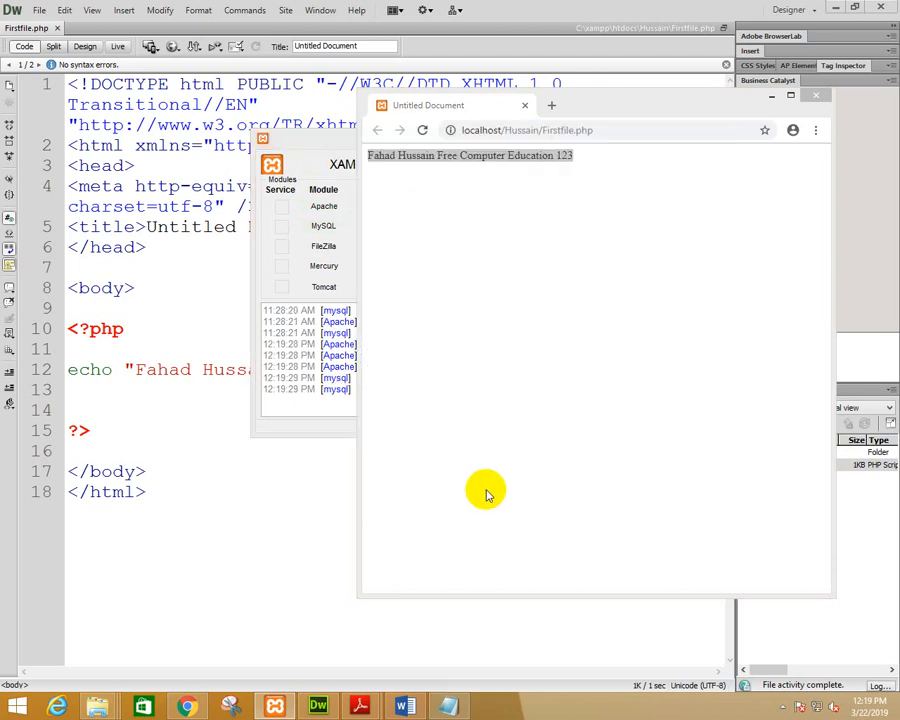
{"action": "left_click", "coordinate": [556, 127]}
{"action": "double_click", "coordinate": [561, 131]}
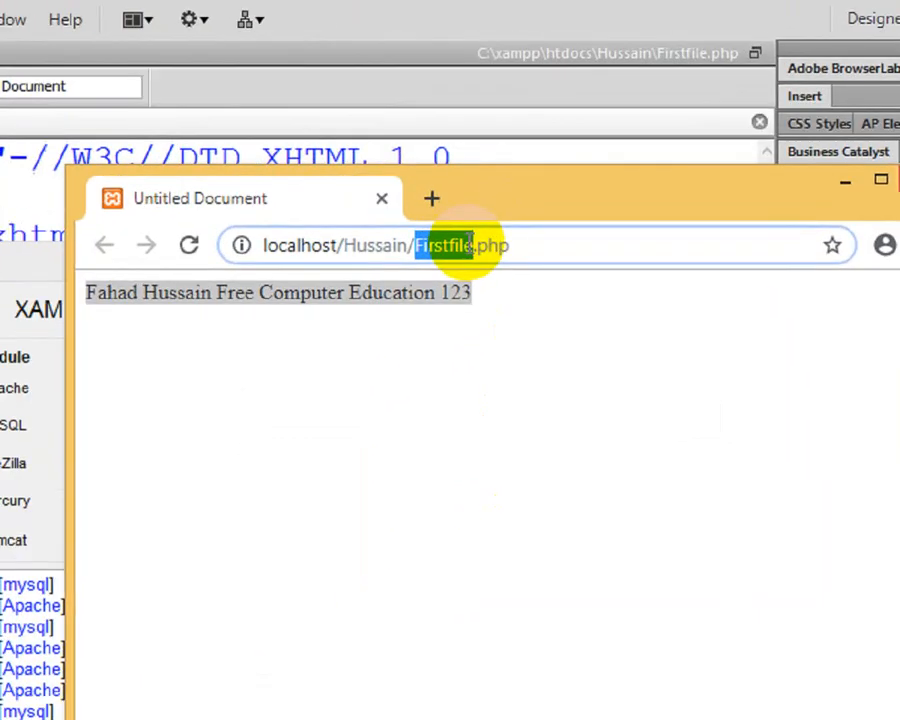
{"action": "left_click", "coordinate": [580, 131]}
{"action": "left_click", "coordinate": [422, 130]}
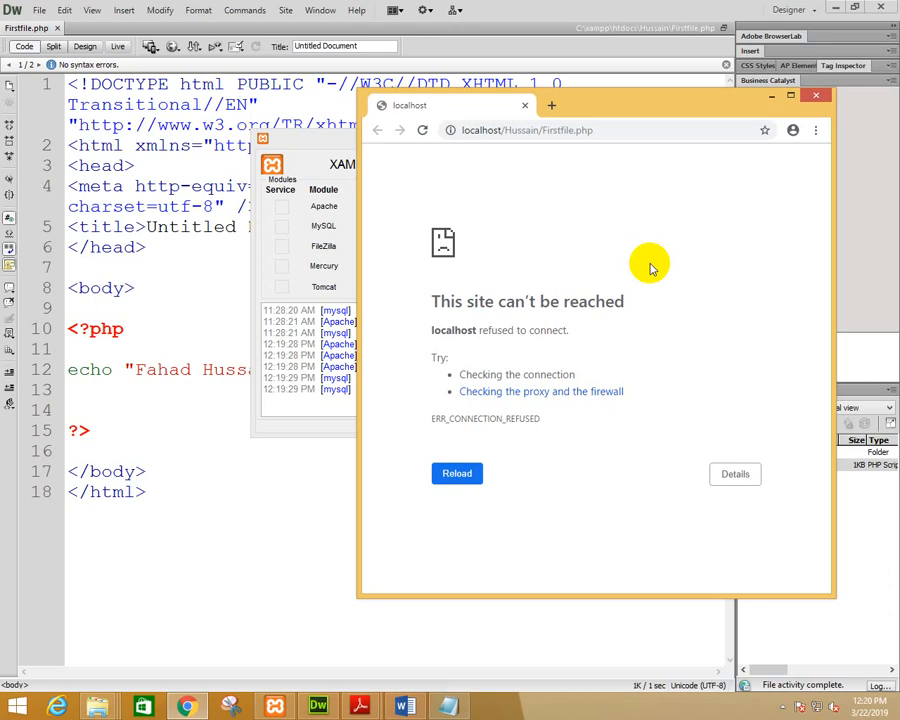
{"action": "key", "text": "Menu"}
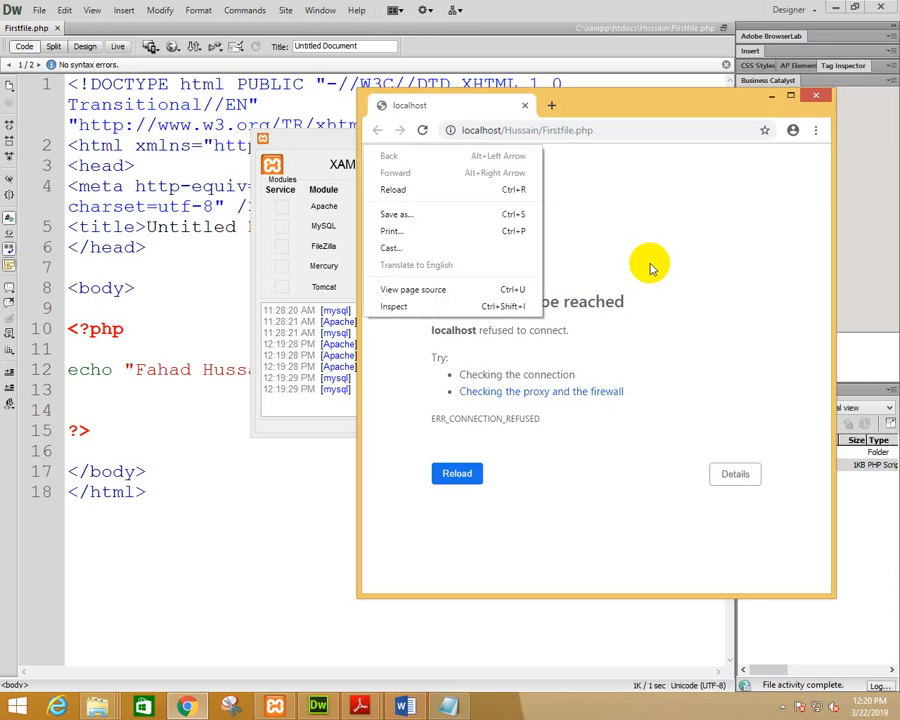